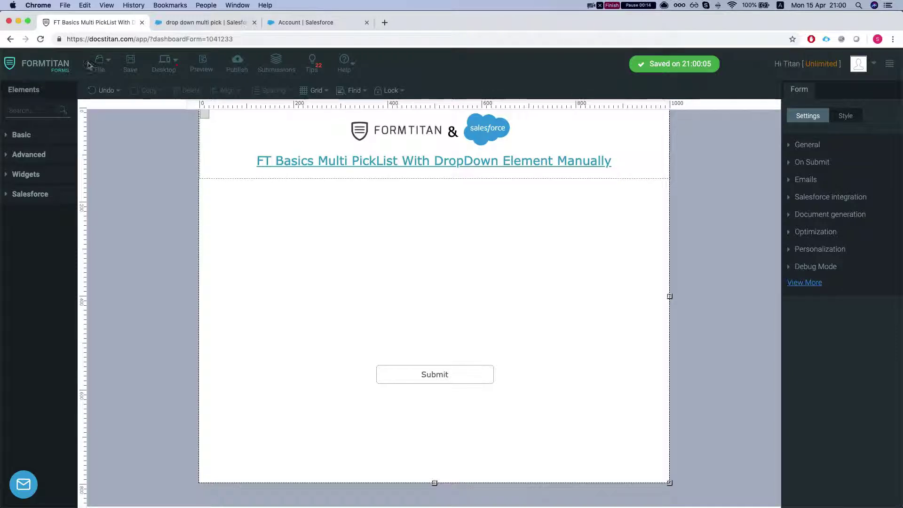
Step: Type 'de' in the Elements search to filter the element list
type("de")
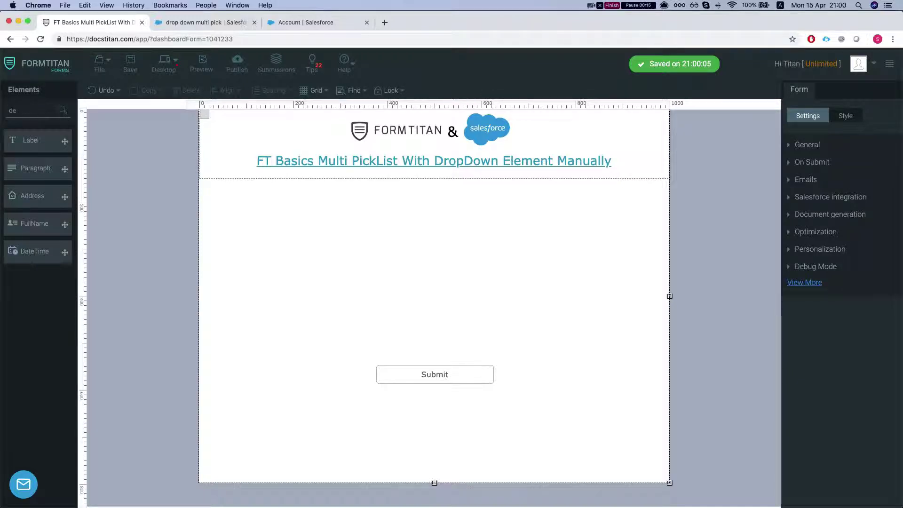
Step: Search for 'drop' and place a DropDown field on the form between header and Submit
key("BackSpace")
key("BackSpace")
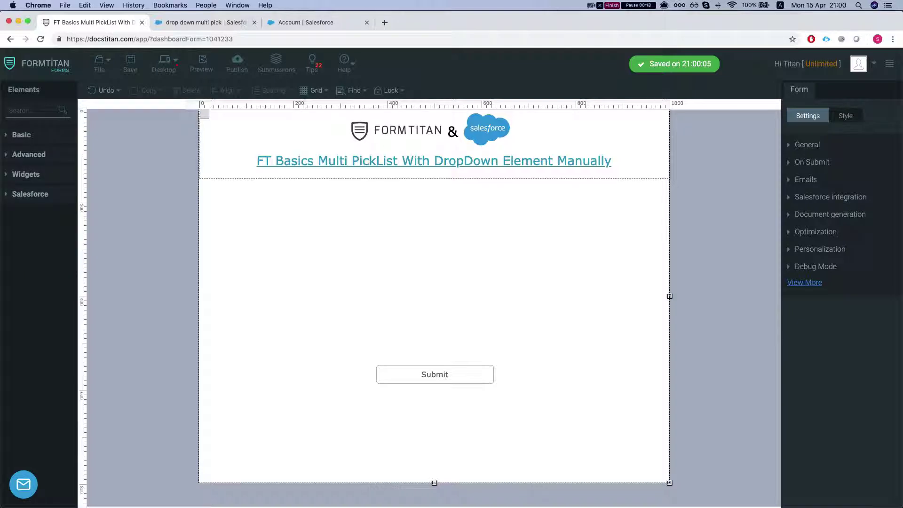
type("drop")
left_click_drag(36, 140, 315, 236)
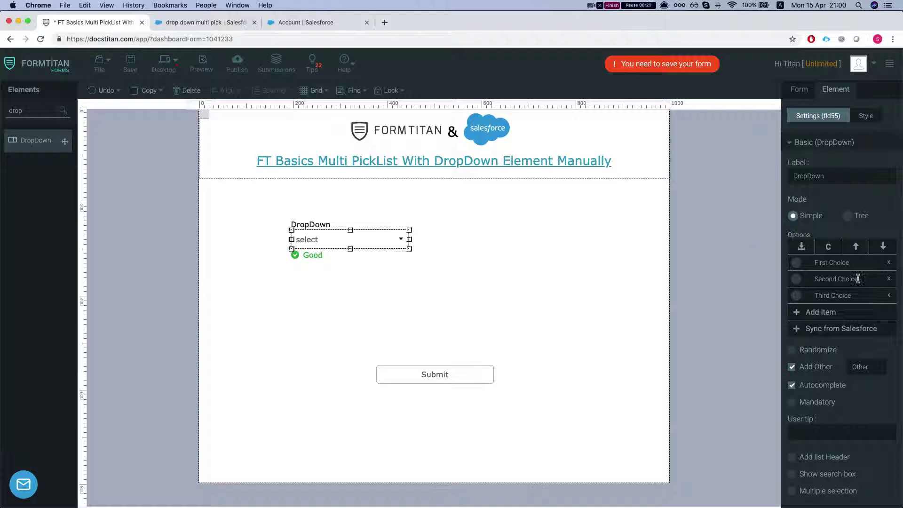
Step: Remove the DropDown's Third Choice option and add a new option named Third
scroll(858, 279, "down", 1)
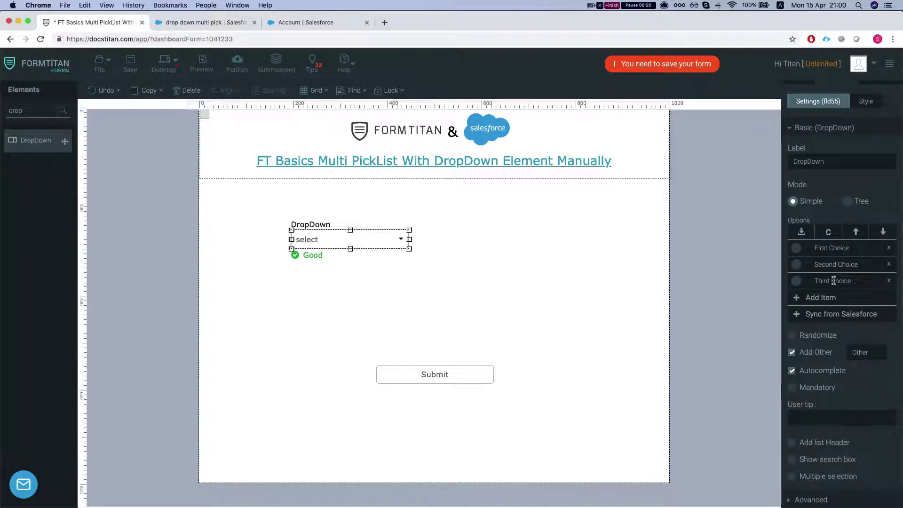
scroll(839, 277, "down", 1)
left_click(889, 266)
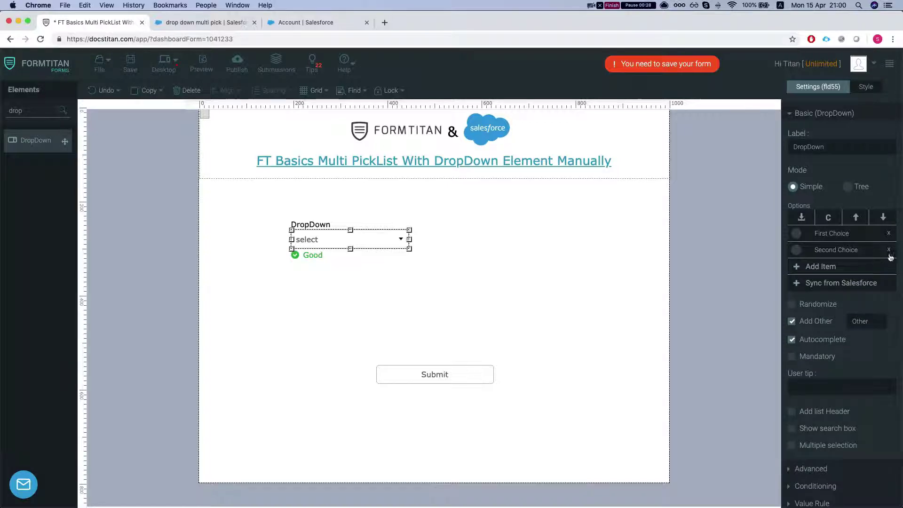
left_click(816, 267)
left_click(832, 267)
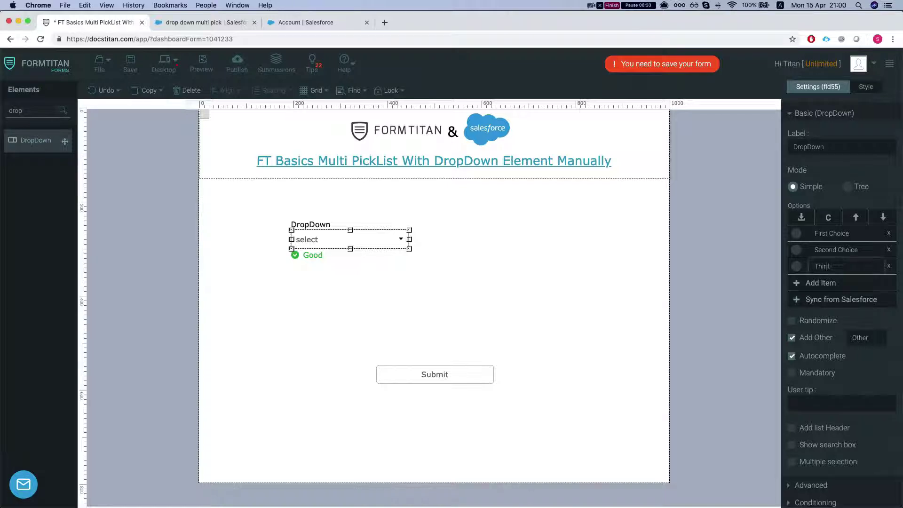
left_click(560, 252)
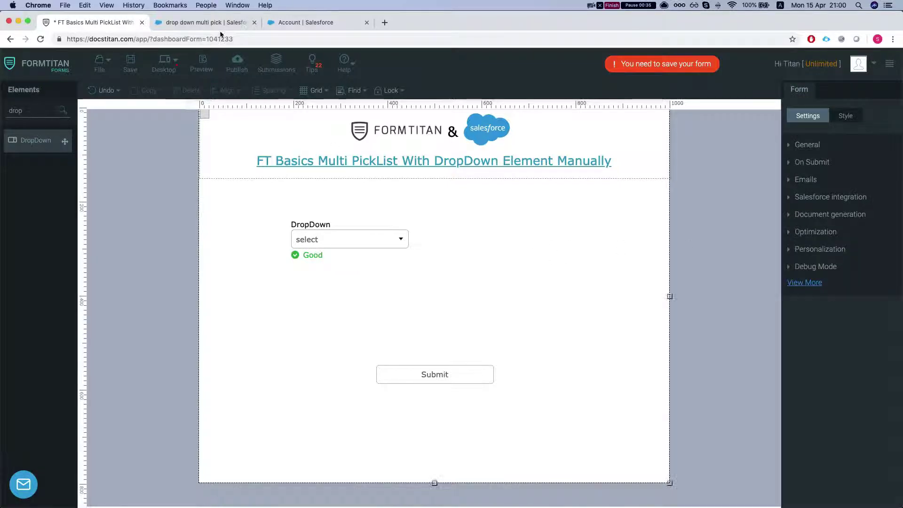
Step: Review the Salesforce account's Multi PickList weekday values, such as Monday, Tuesday and Thursday
left_click(207, 22)
left_click(304, 22)
left_click(207, 23)
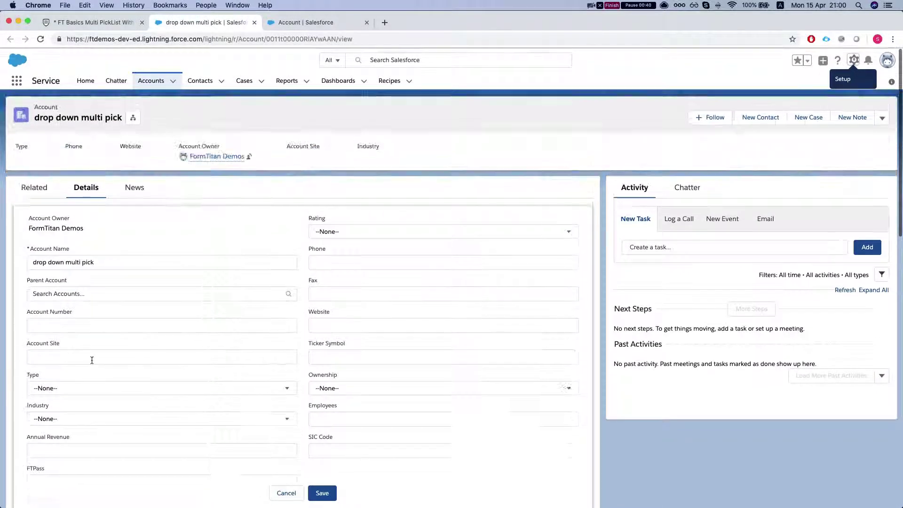
scroll(91, 361, "down", 5)
left_click(61, 360)
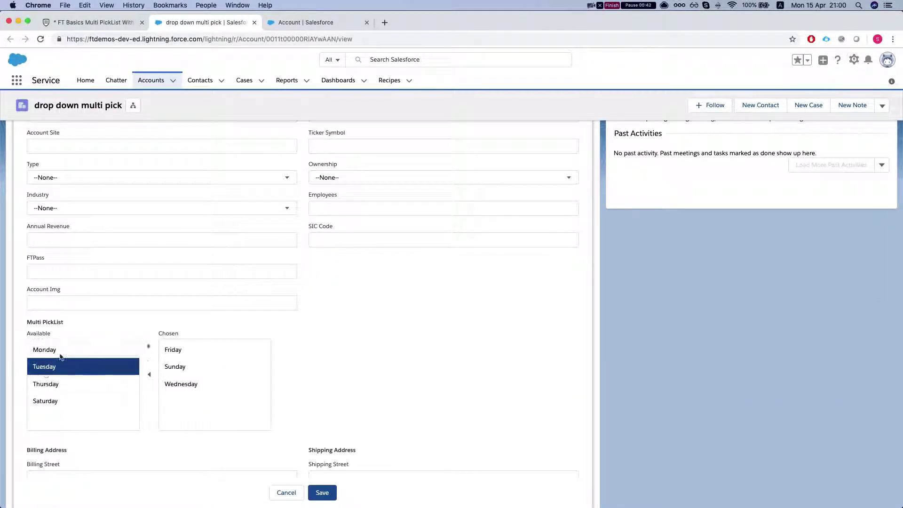
left_click(60, 356)
left_click(47, 384)
left_click(45, 400)
left_click(51, 384)
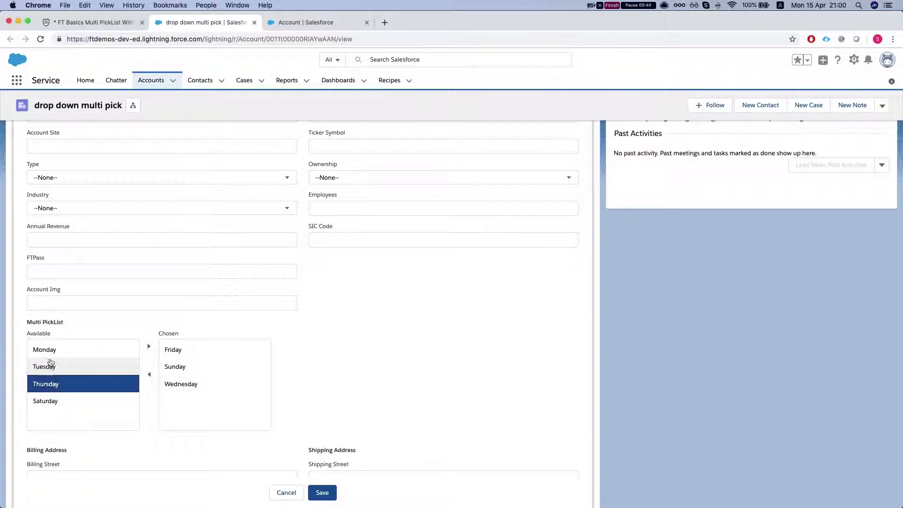
left_click(54, 350)
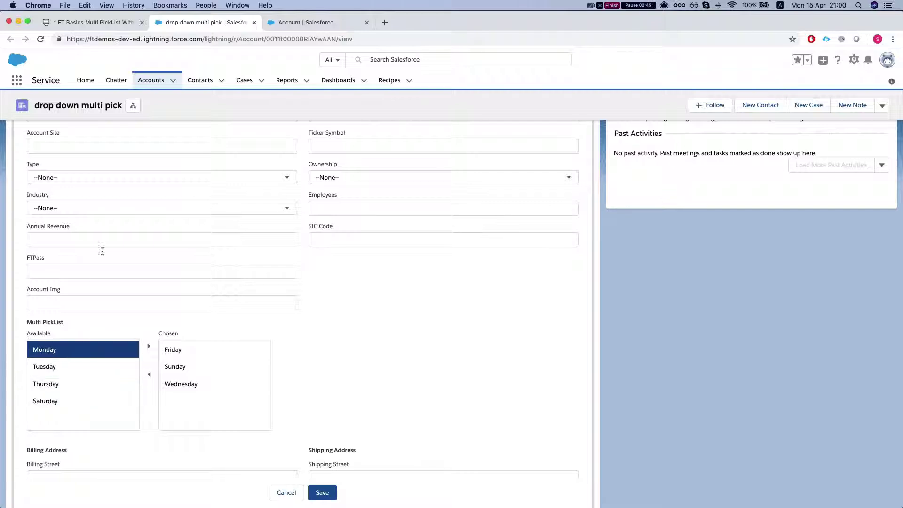
Step: Select the DropDown in FormTitan to show its option settings, then go back to Salesforce
left_click(97, 22)
left_click(372, 239)
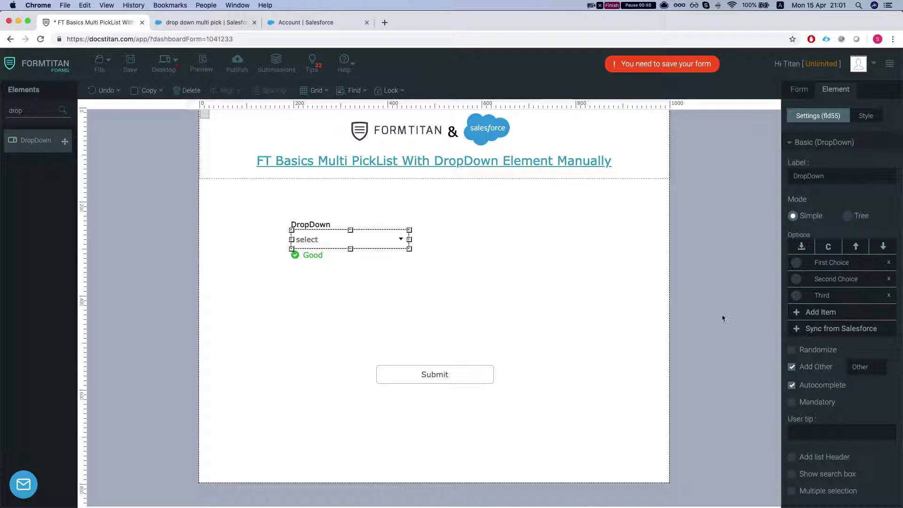
scroll(855, 280, "down", 1)
scroll(854, 280, "up", 1)
left_click(207, 22)
left_click(300, 22)
scroll(278, 240, "up", 1)
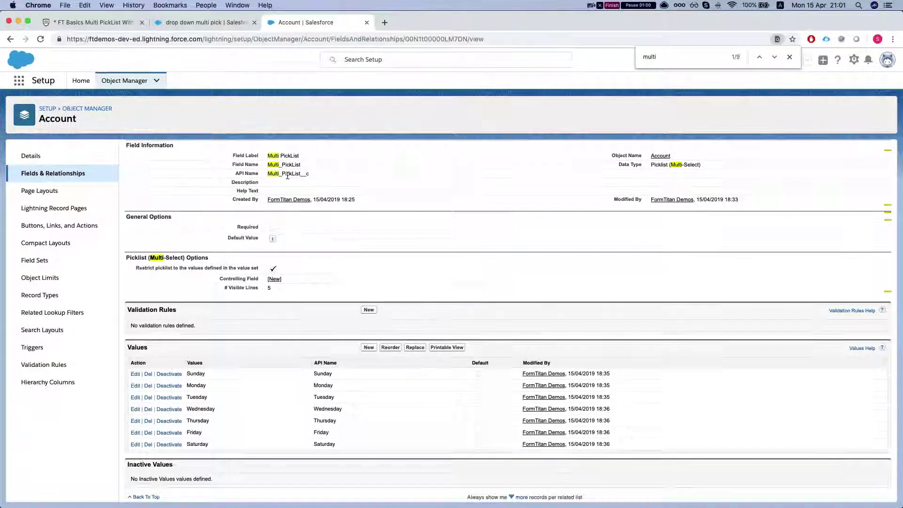
scroll(244, 190, "up", 2)
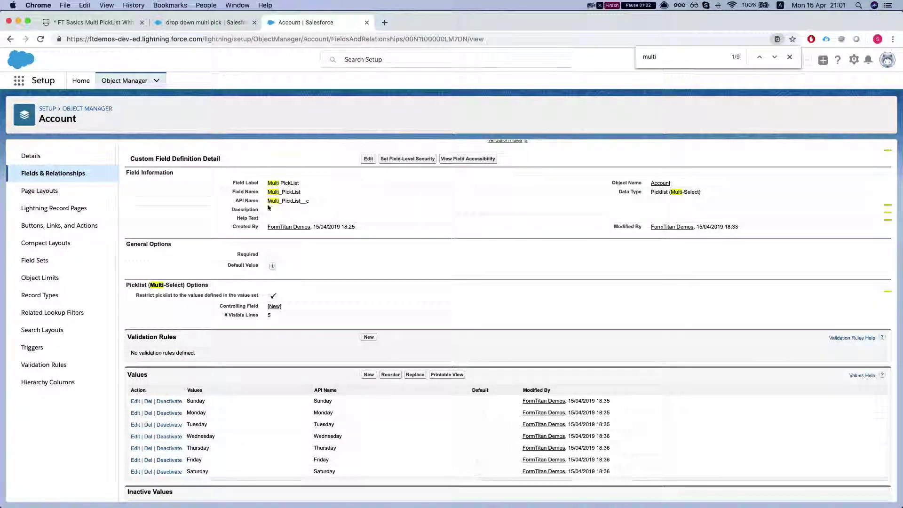
scroll(267, 229, "down", 2)
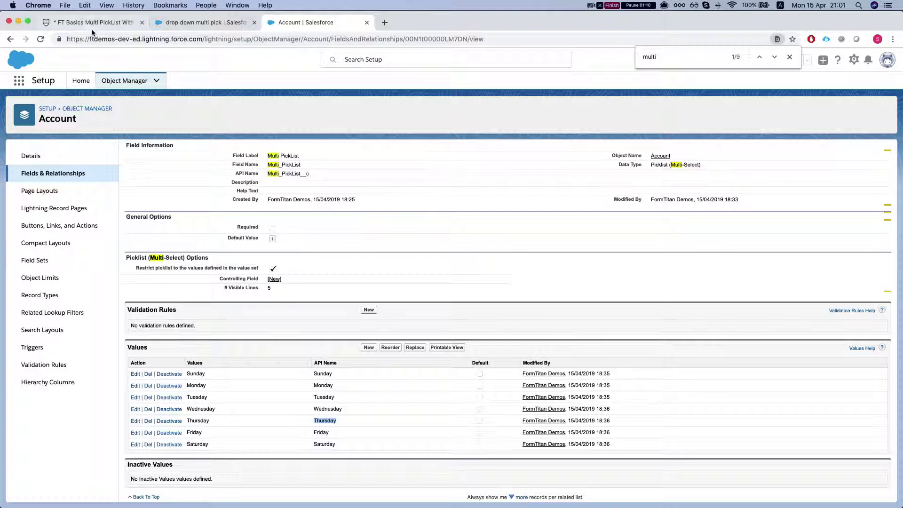
left_click(132, 22)
scroll(799, 301, "down", 1)
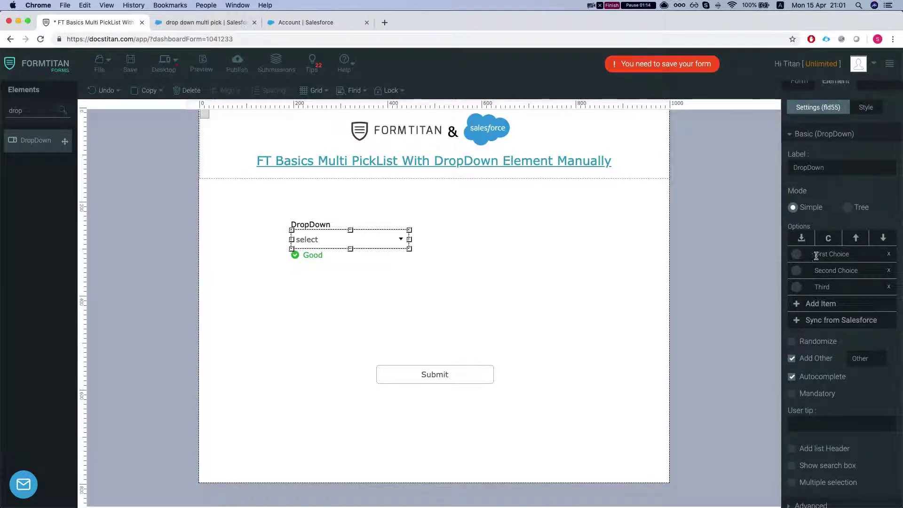
left_click(192, 22)
left_click(306, 22)
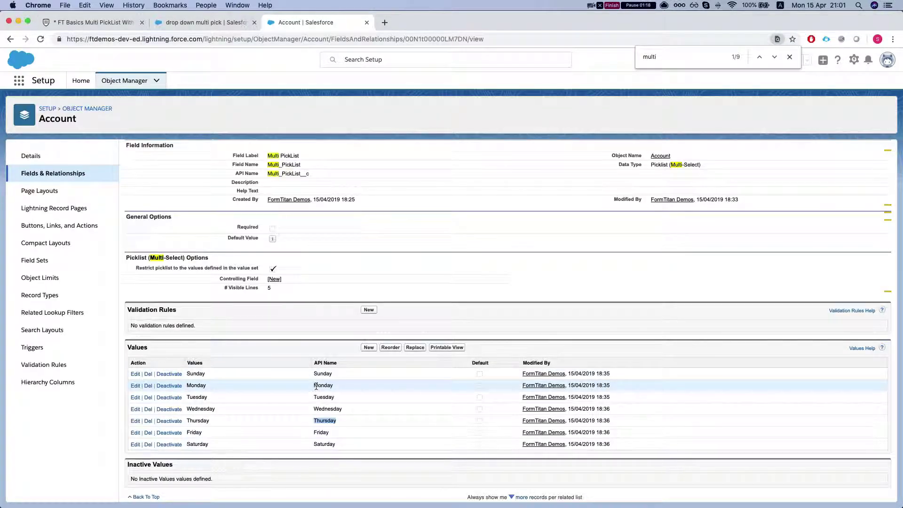
left_click(88, 26)
Step: Open the DropDown's advanced values editor and clear all three option values
scroll(808, 345, "down", 3)
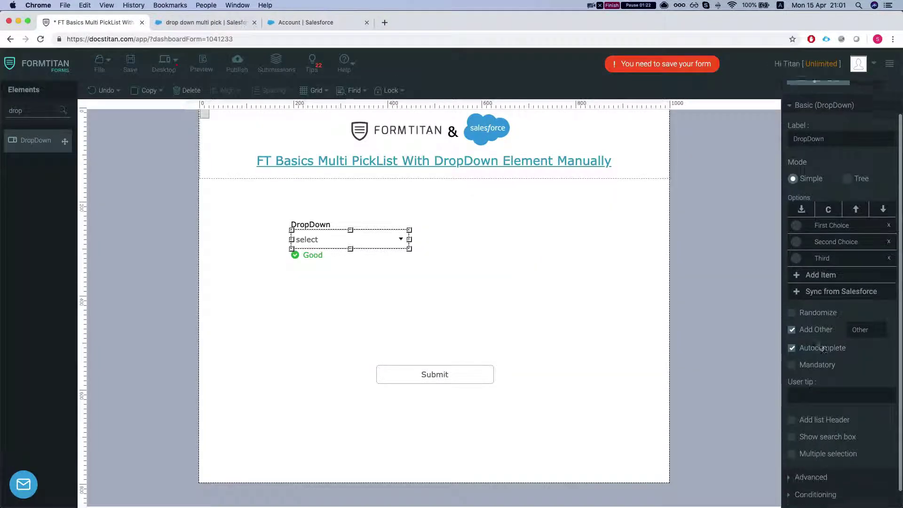
left_click(813, 460)
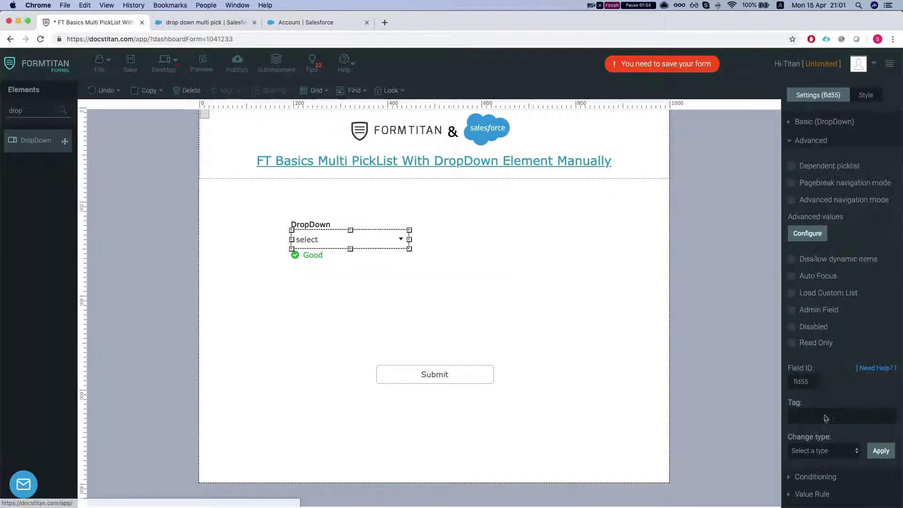
scroll(828, 304, "up", 1)
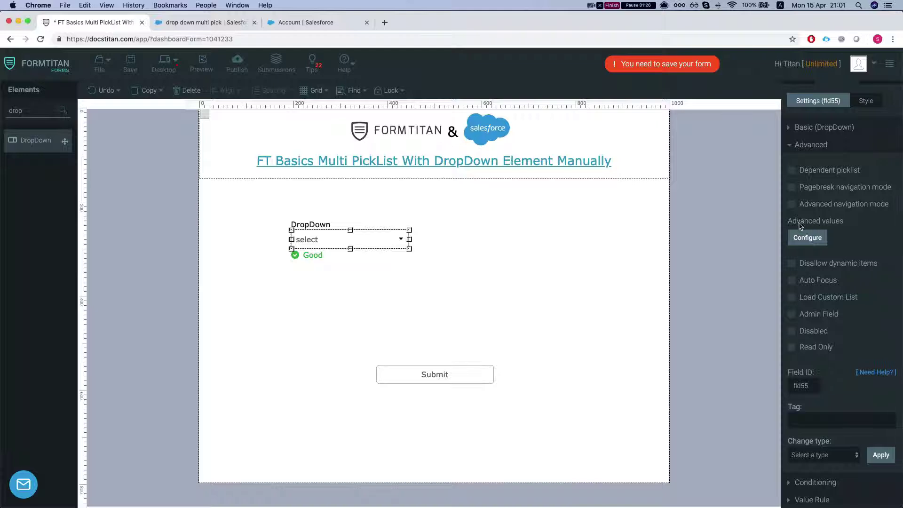
left_click(810, 238)
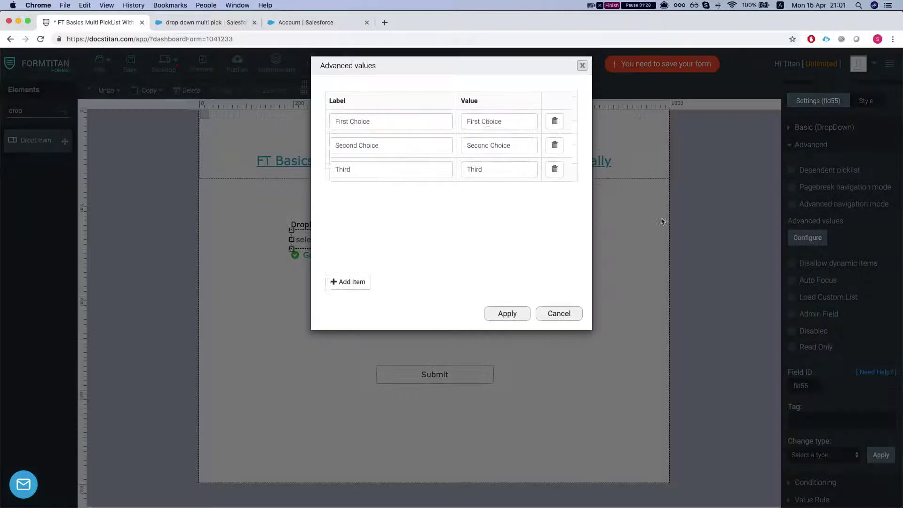
triple_click(477, 130)
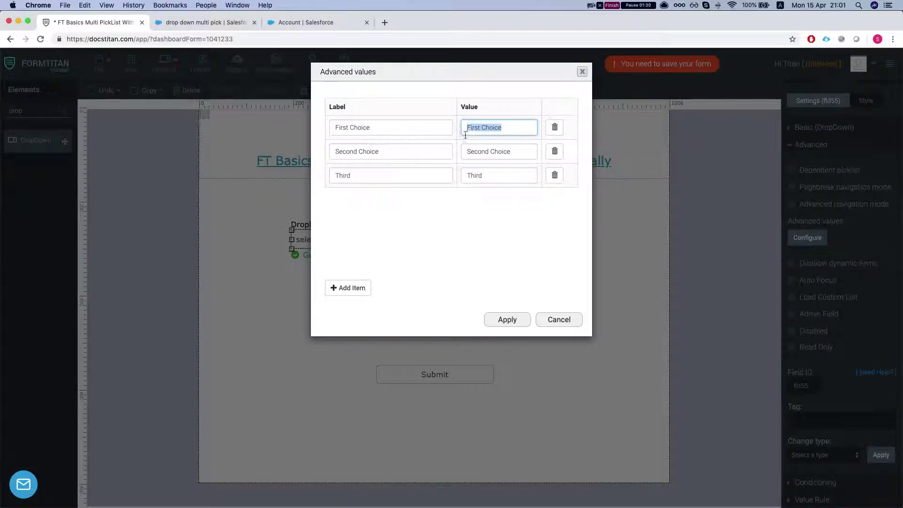
key("BackSpace")
triple_click(494, 151)
key("BackSpace")
triple_click(475, 176)
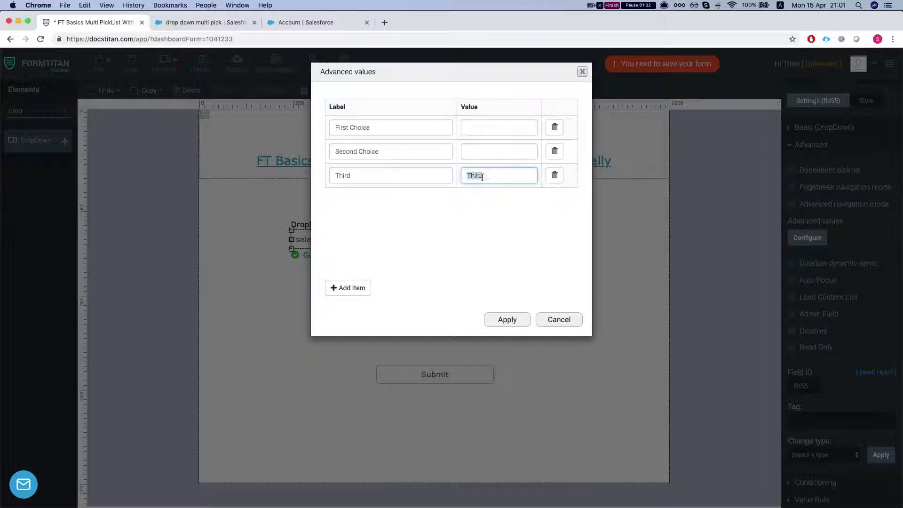
key("BackSpace")
Step: Paste the Sunday API name from Salesforce as the first option's value
left_click(180, 23)
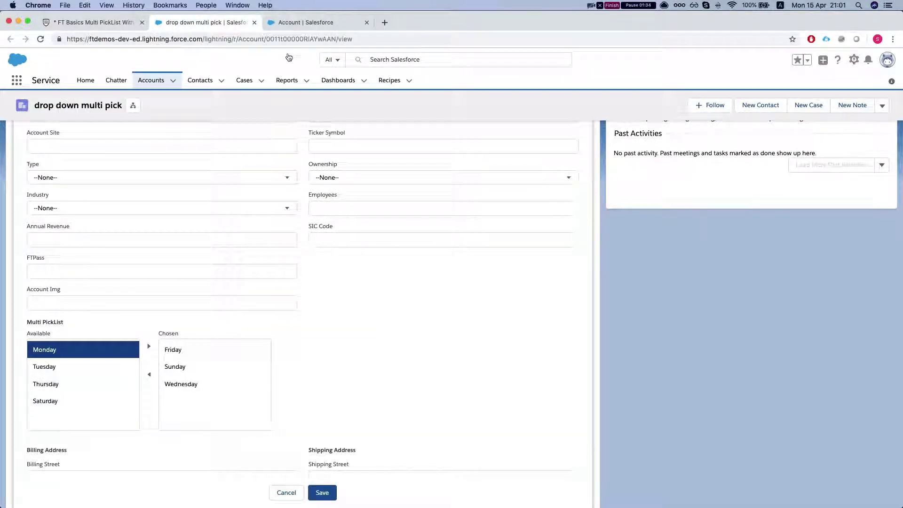
left_click(309, 22)
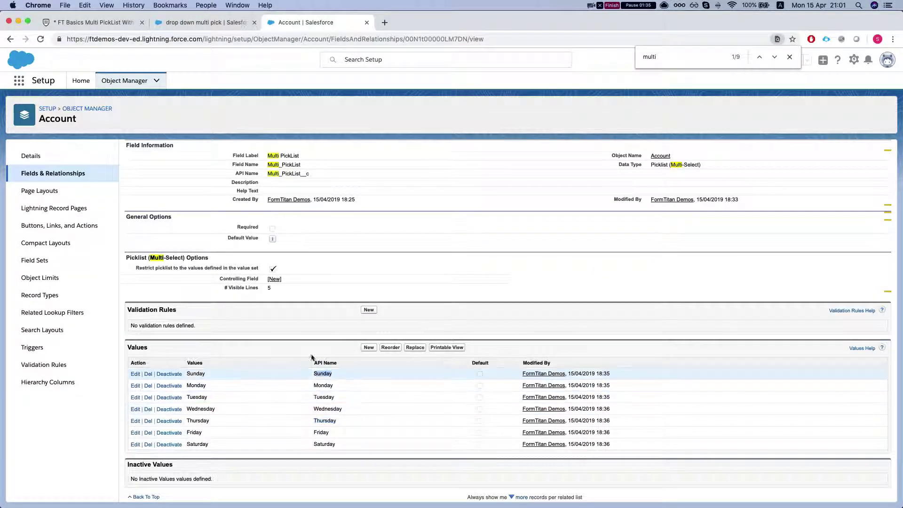
left_click(94, 22)
left_click(492, 125)
type("Sunday")
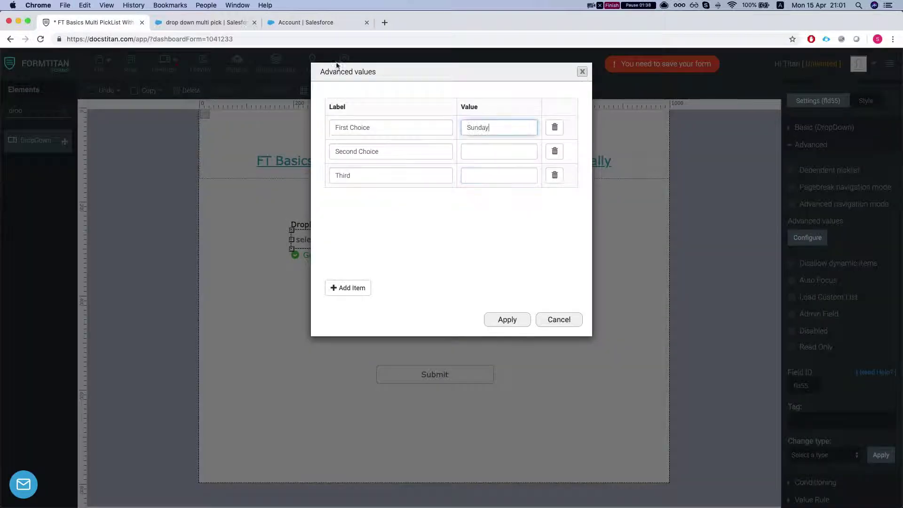
Step: Copy the Monday API name from Salesforce into the second option's value
left_click(205, 24)
left_click(324, 22)
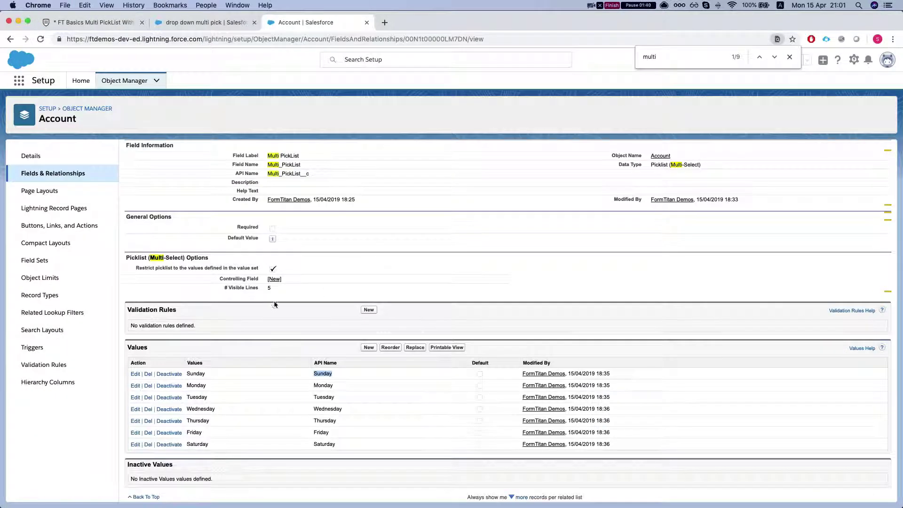
double_click(324, 385)
key("super+c")
left_click(76, 22)
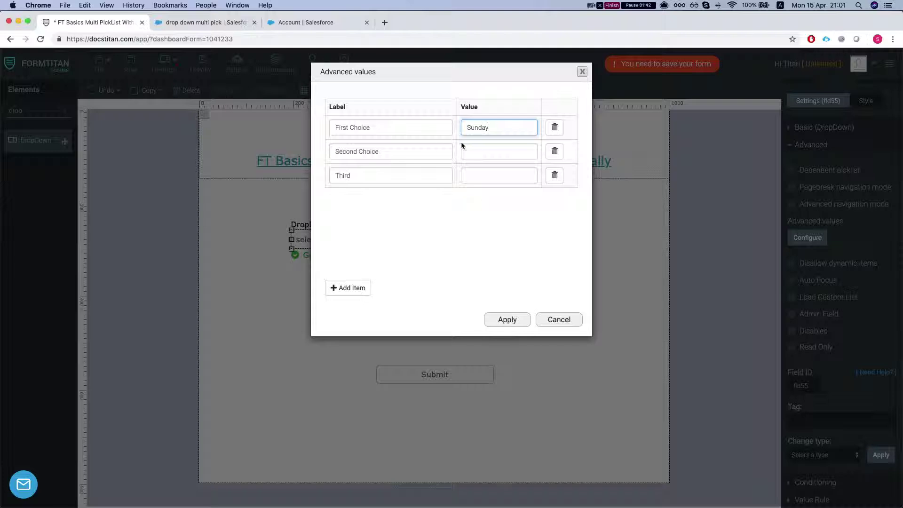
left_click(475, 151)
key("super+v")
Step: Copy the Tuesday API name from Salesforce into the third option's value
left_click(329, 23)
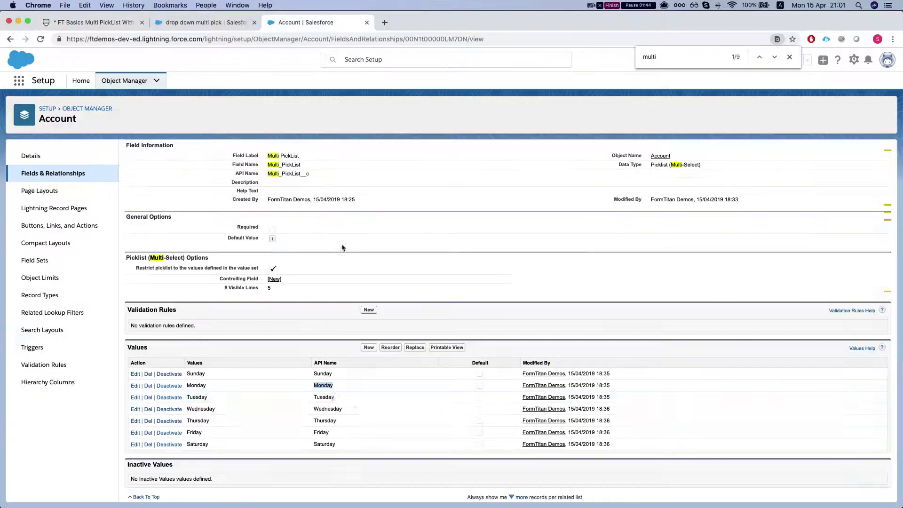
double_click(324, 397)
key("super+c")
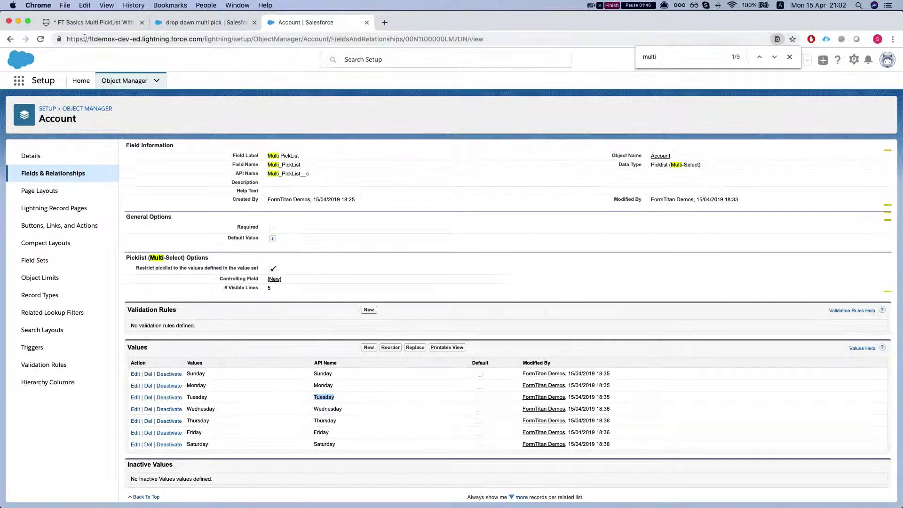
left_click(85, 22)
left_click(459, 175)
key("super+v")
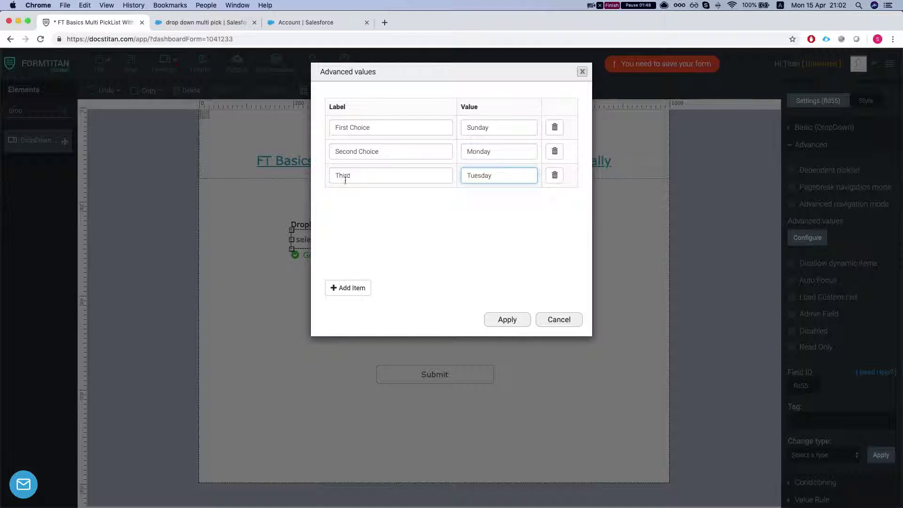
Step: Relabel the third option from Third to Tuesday and check the option labels and values
double_click(346, 178)
key("super+v")
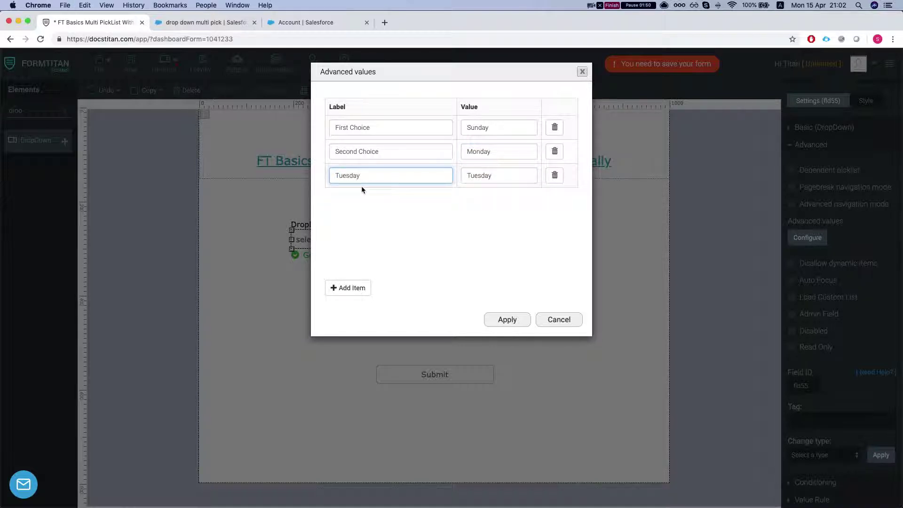
left_click(417, 211)
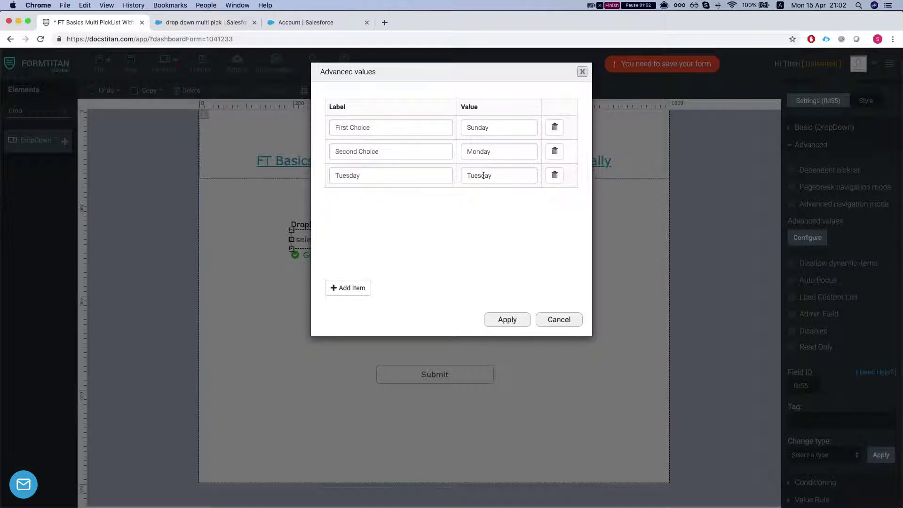
left_click(484, 175)
left_click(301, 22)
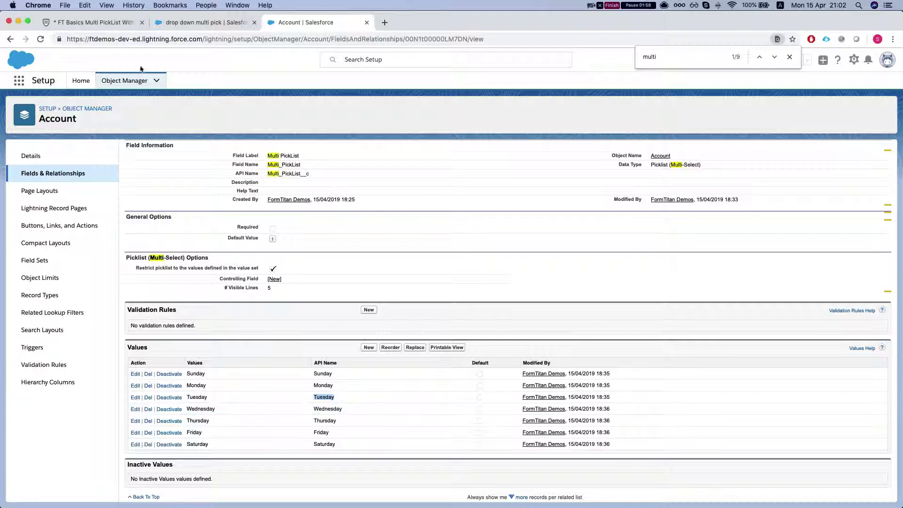
key("super+1")
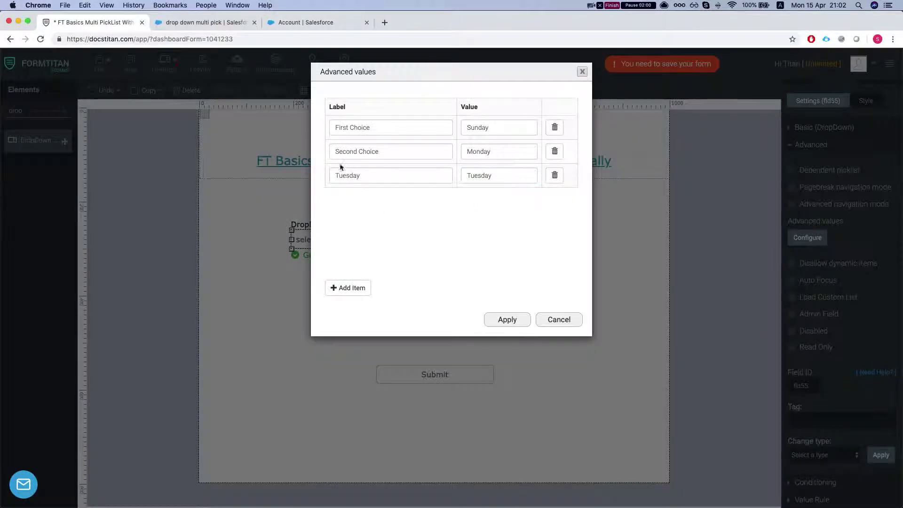
double_click(343, 175)
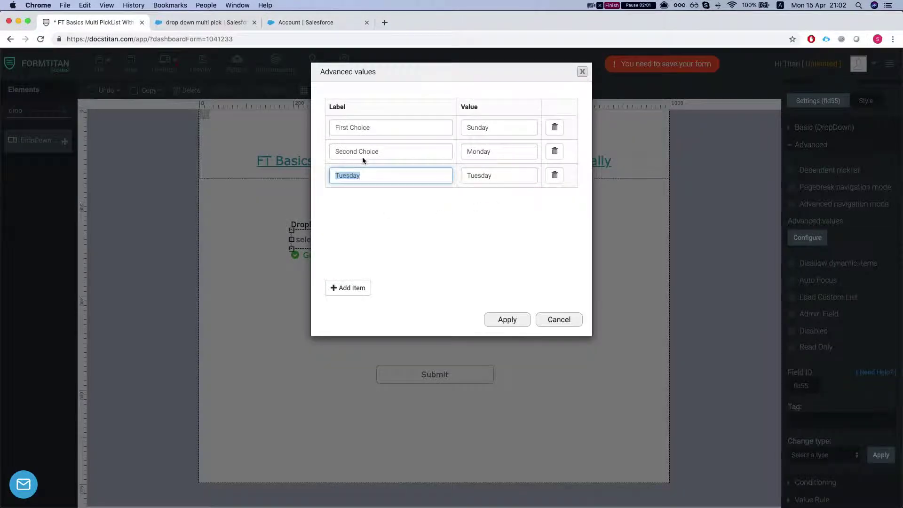
double_click(356, 128)
double_click(479, 177)
left_click(441, 176)
double_click(349, 175)
double_click(354, 152)
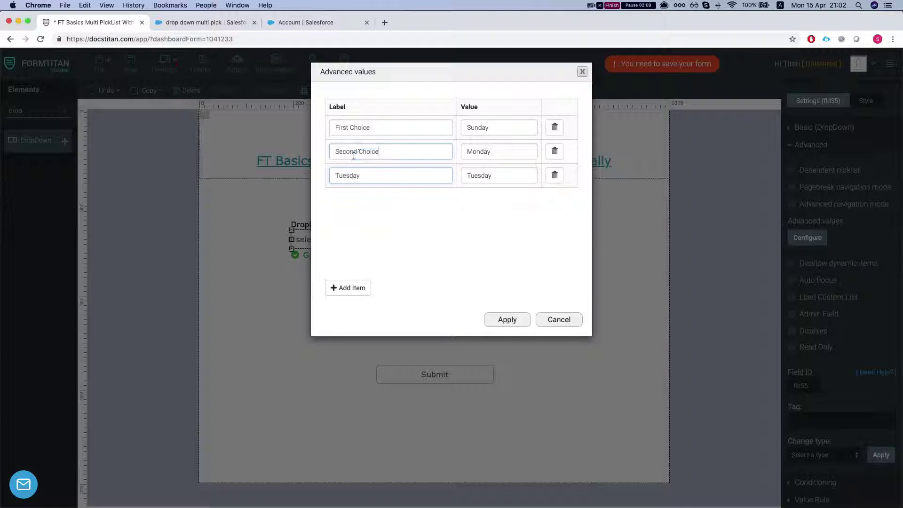
triple_click(348, 129)
left_click(379, 187)
Step: Apply the option values and move the DropDown toward the page centre
left_click(508, 320)
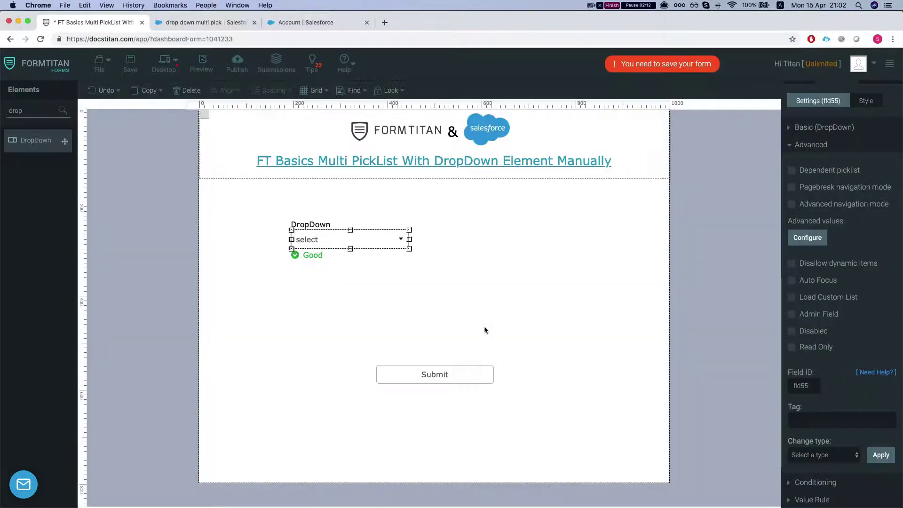
left_click(479, 306)
left_click_drag(353, 237, 426, 231)
Step: Add a Textbox labelled 'Account Name' above the DropDown
left_click(60, 111)
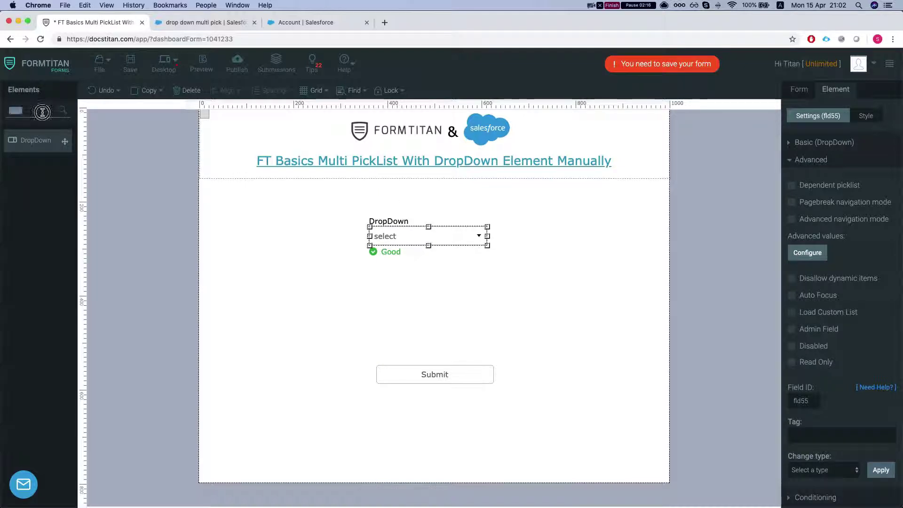
type("Text")
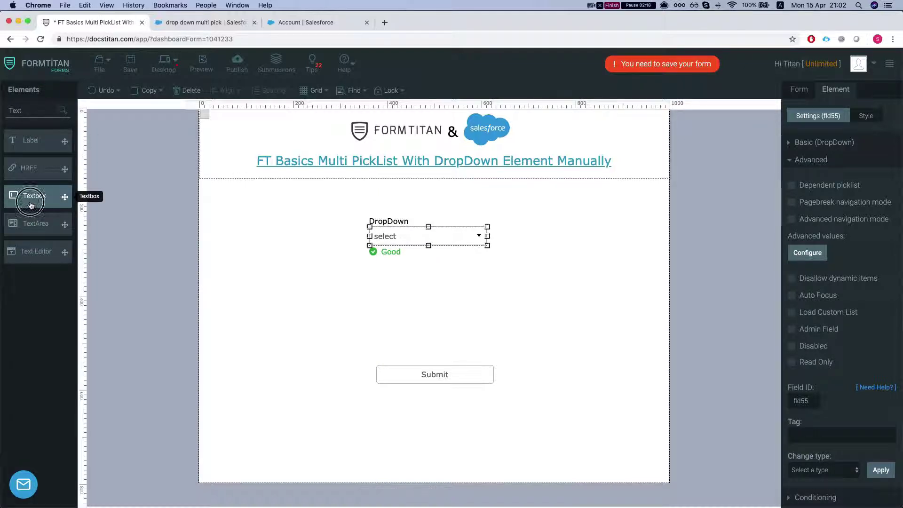
left_click_drag(29, 195, 402, 211)
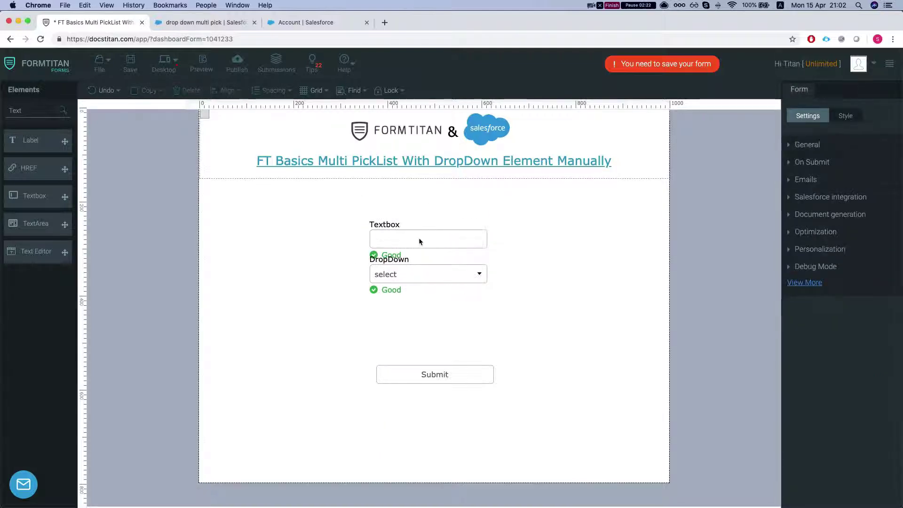
left_click_drag(420, 239, 414, 227)
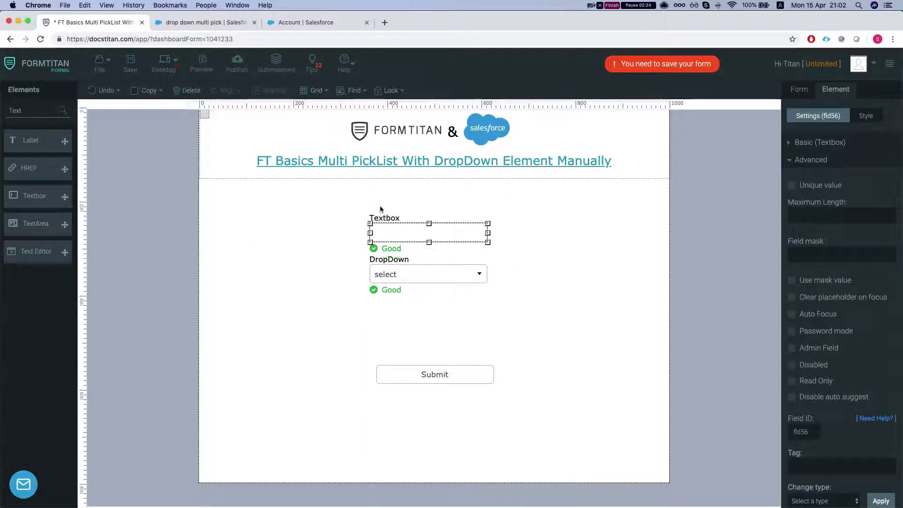
double_click(376, 217)
type("Acc")
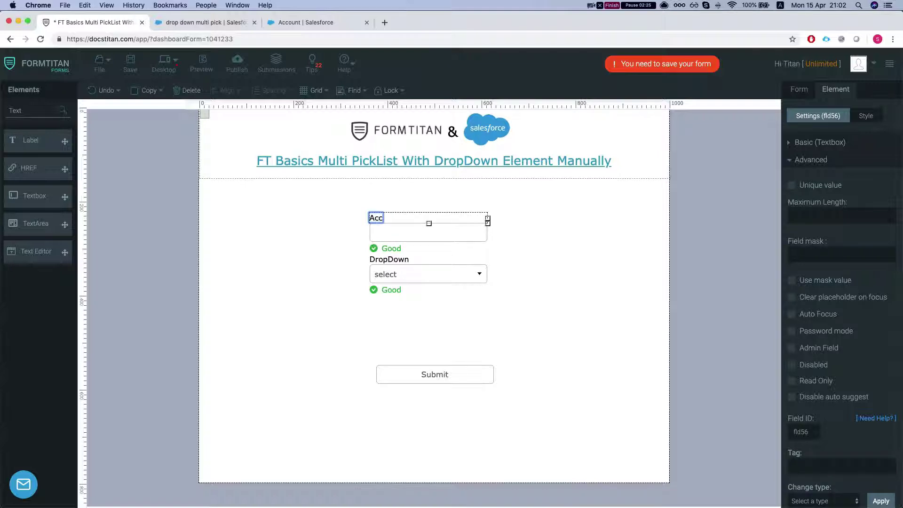
type("ount Name")
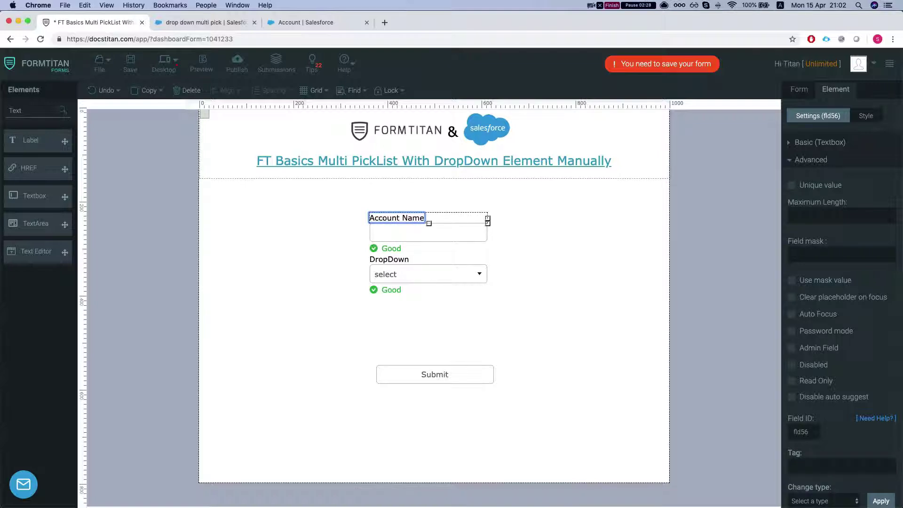
left_click(516, 280)
Step: Move the Submit button up under the fields and show the form's Salesforce integration settings
left_click_drag(432, 369, 440, 357)
left_click(432, 355)
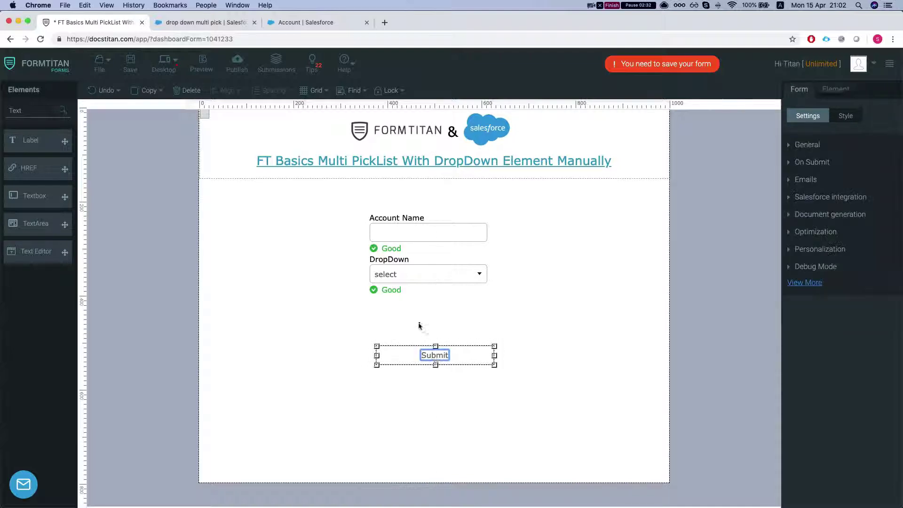
left_click(410, 351)
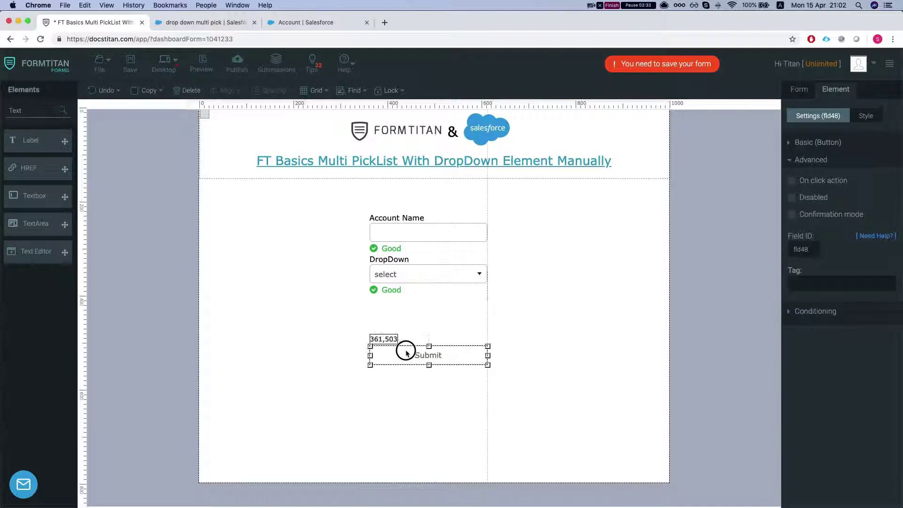
left_click(514, 328)
left_click(852, 193)
Step: Push to the Salesforce Account object, mapping Account Name to the Account Name form field
left_click(817, 219)
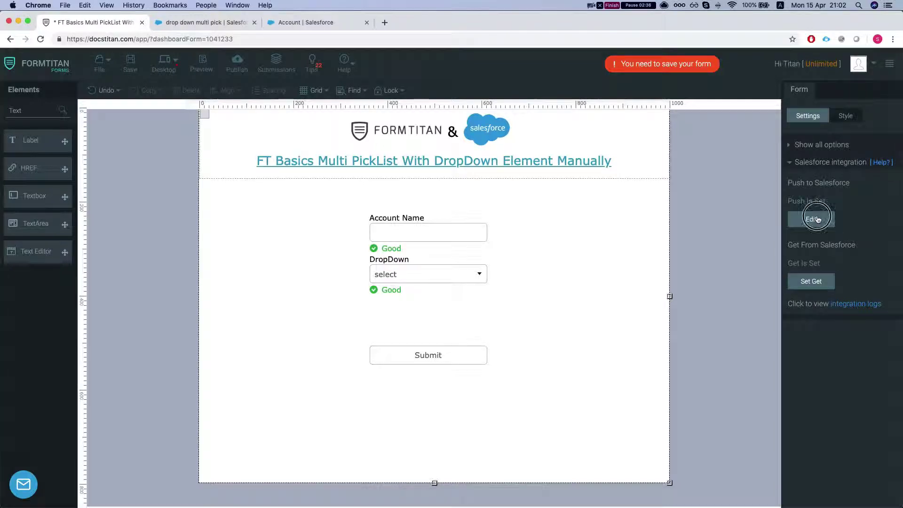
left_click(296, 224)
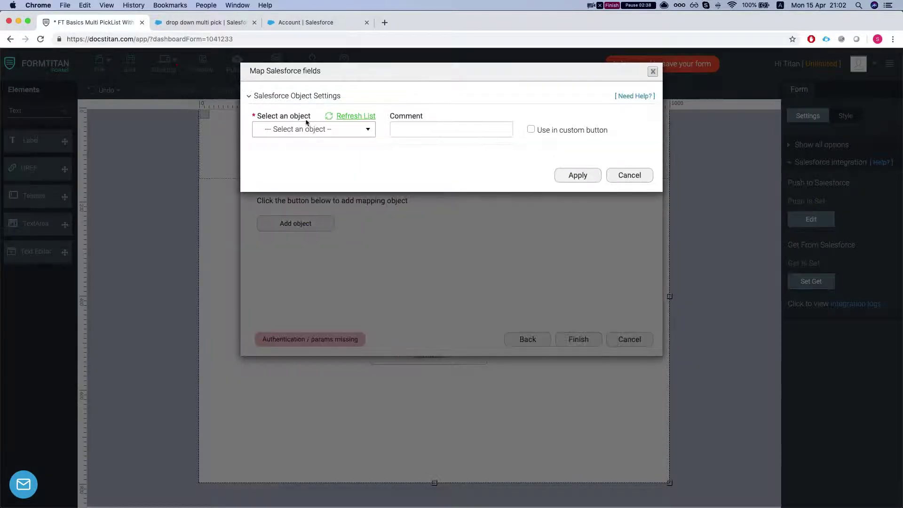
left_click(306, 130)
type("acc")
left_click(269, 158)
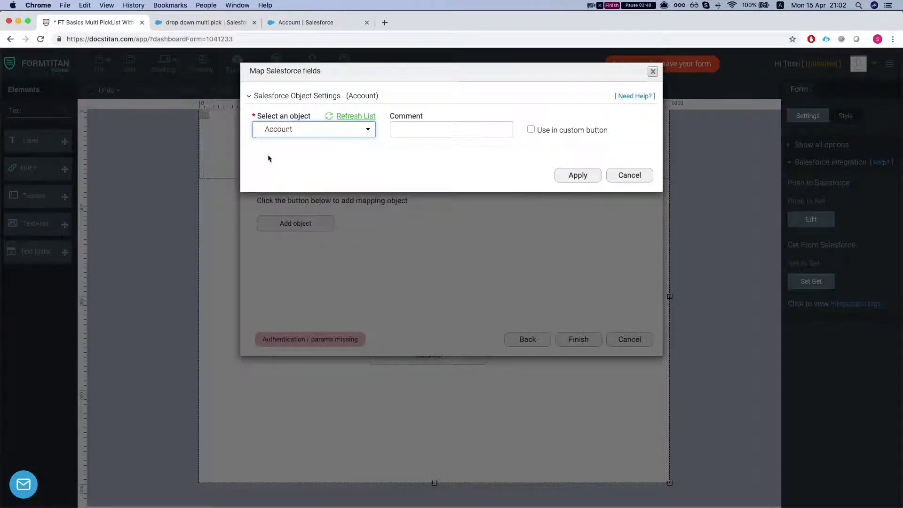
left_click(272, 190)
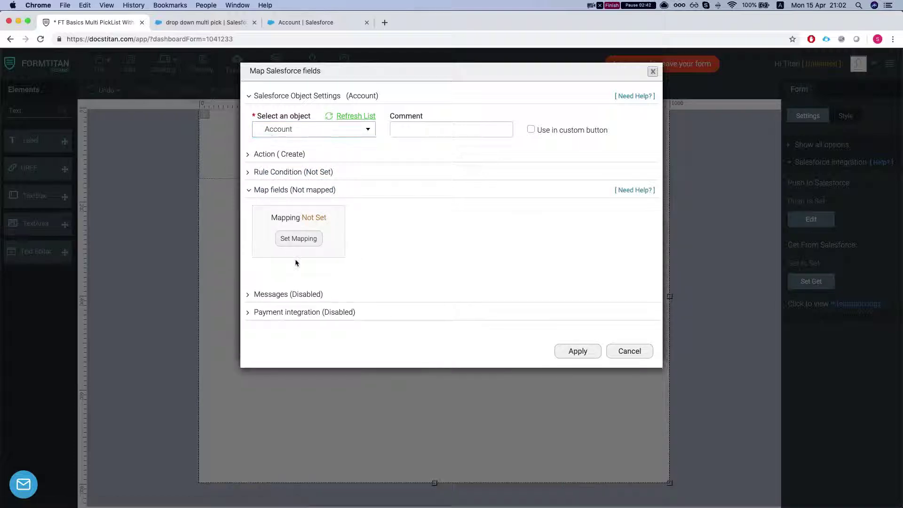
left_click(297, 239)
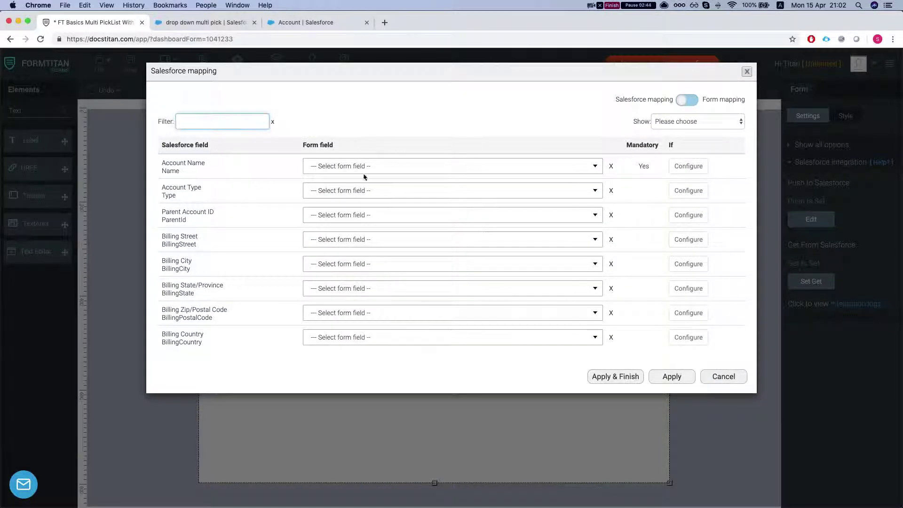
left_click(365, 173)
type("acc")
left_click(338, 198)
Step: Map Multi PickList to DropDown value and save with Apply & Finish
left_click(222, 124)
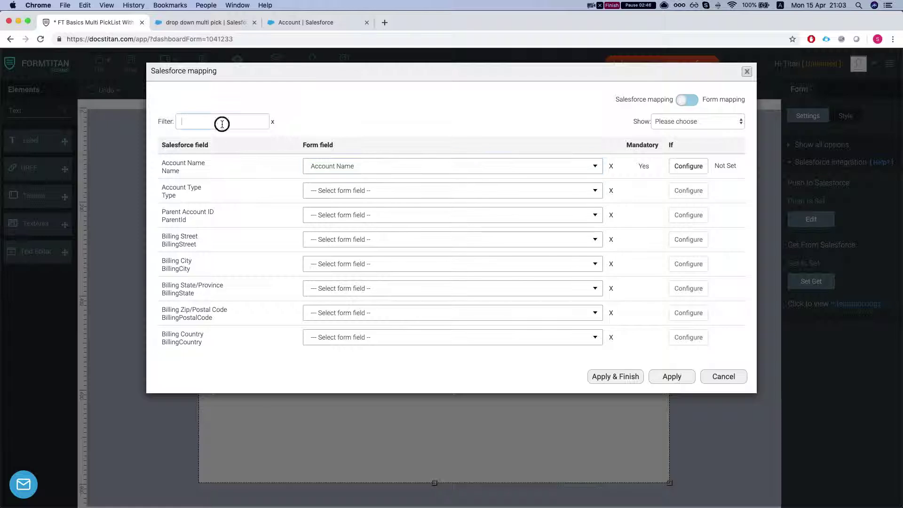
type("multi")
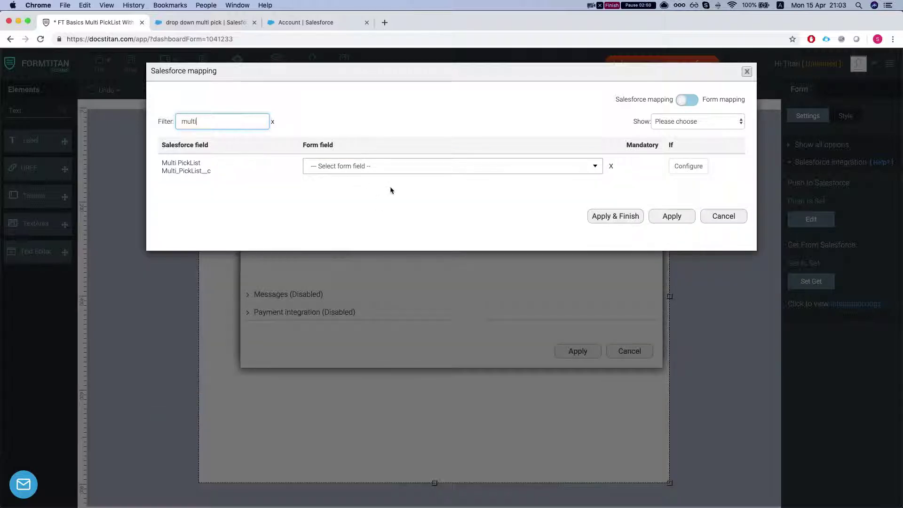
left_click(382, 168)
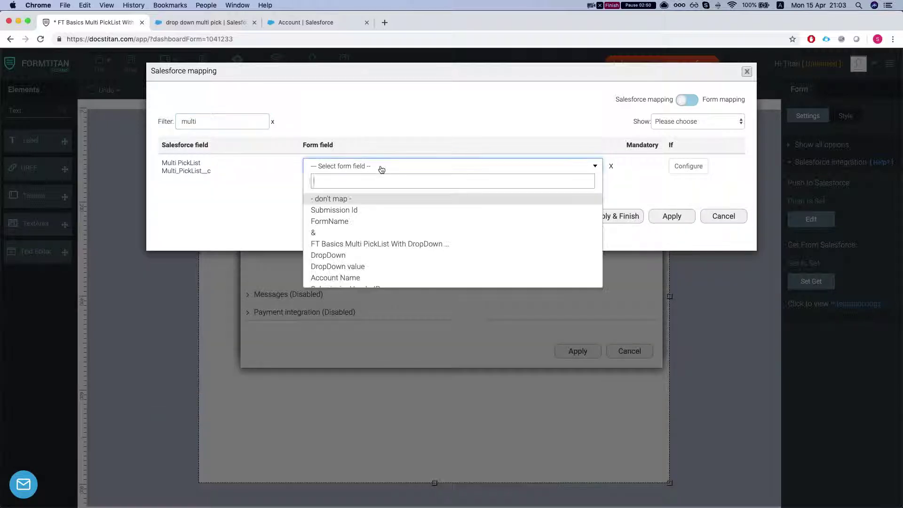
type("drop")
key("Down")
key("Down")
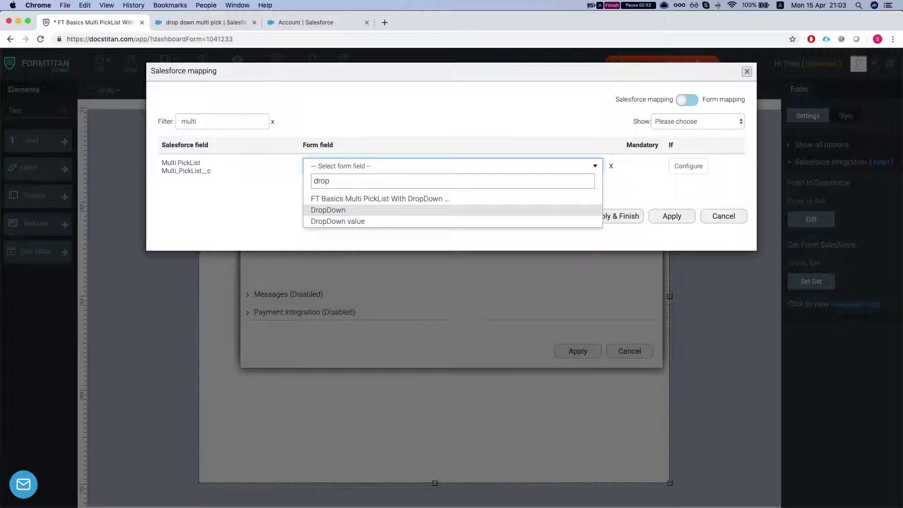
left_click(350, 224)
left_click(613, 217)
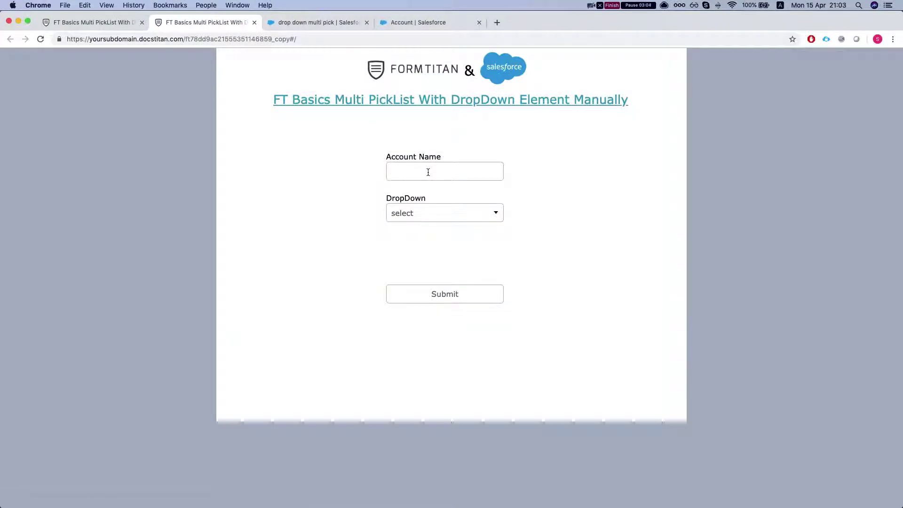
Step: On the live form, enter account name 'Manual dropdown' and choose First Choice
type("Manual")
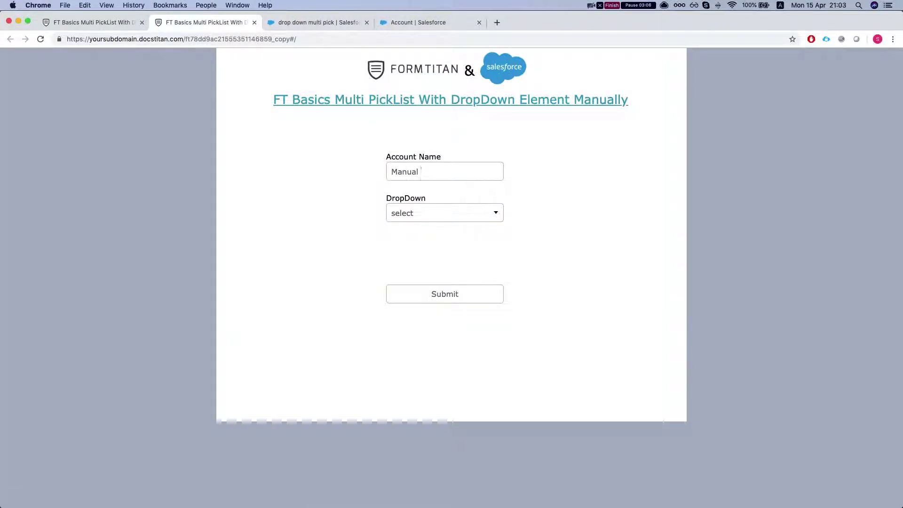
type(" ddrop")
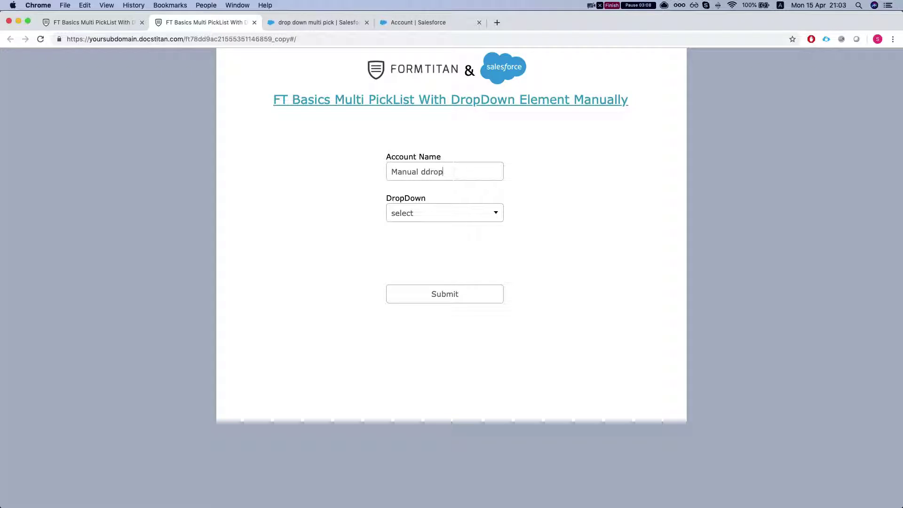
key("BackSpace")
key("BackSpace")
key("BackSpace")
key("BackSpace")
type("r")
left_click(433, 211)
left_click(430, 228)
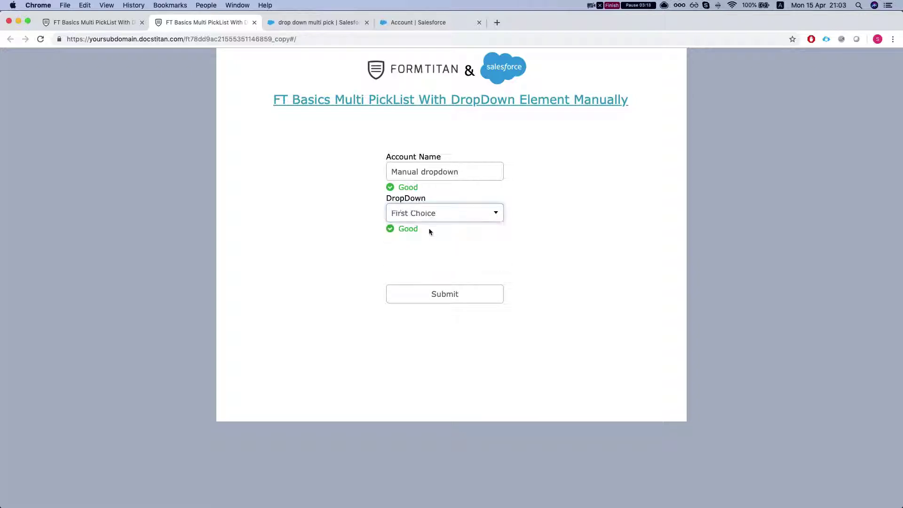
left_click(75, 22)
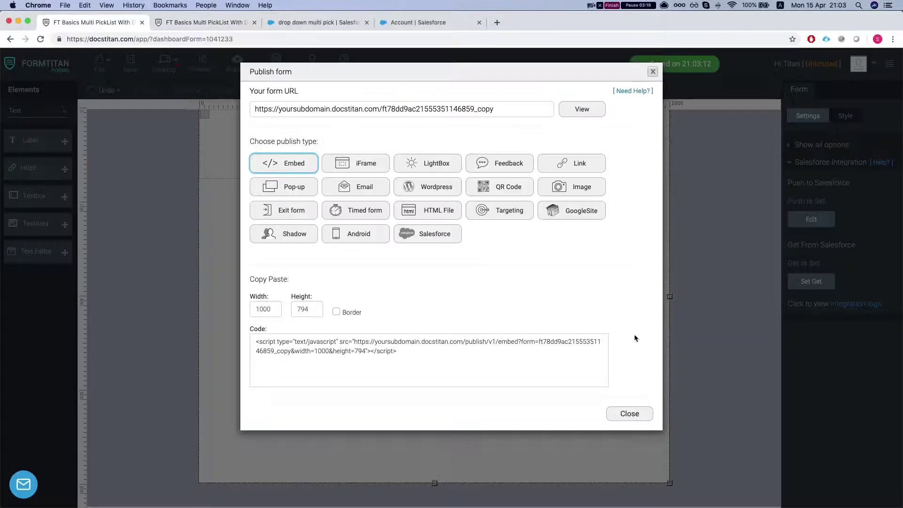
Step: Close the Publish form dialog and enable Multiple selection on the DropDown
left_click(630, 413)
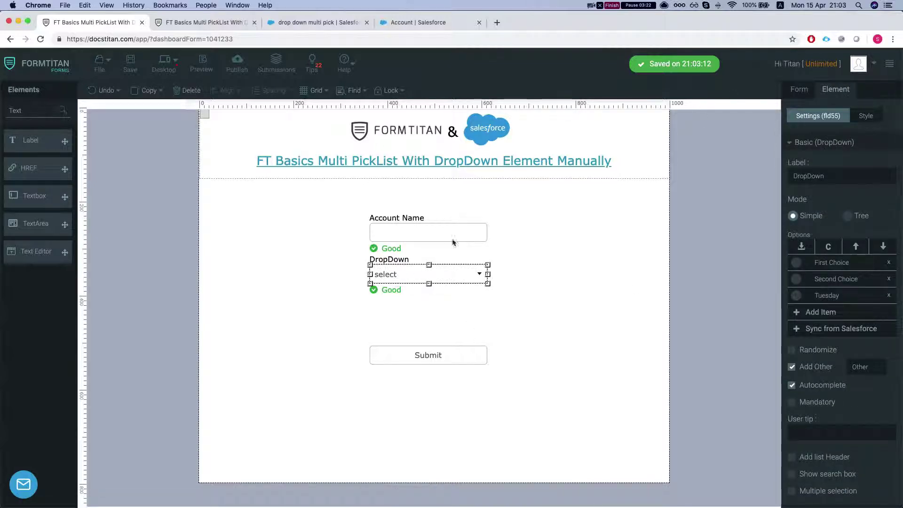
scroll(815, 381, "down", 2)
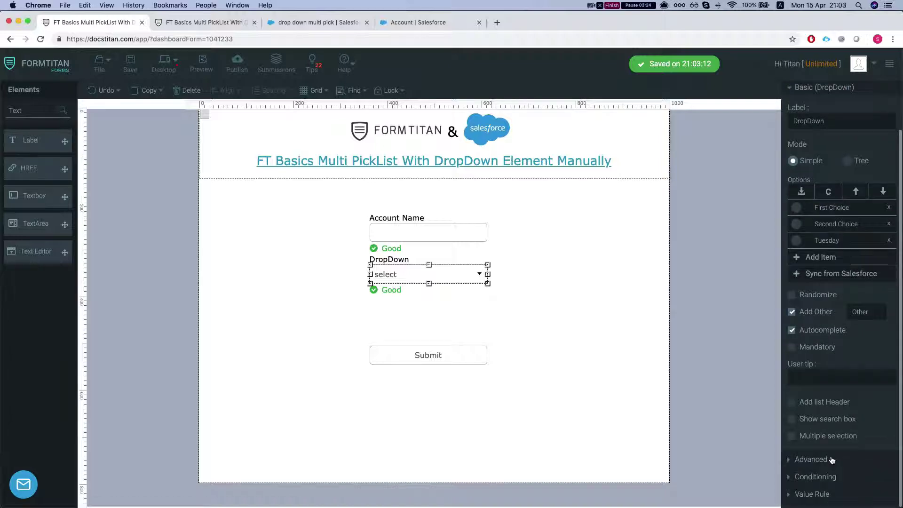
left_click(794, 438)
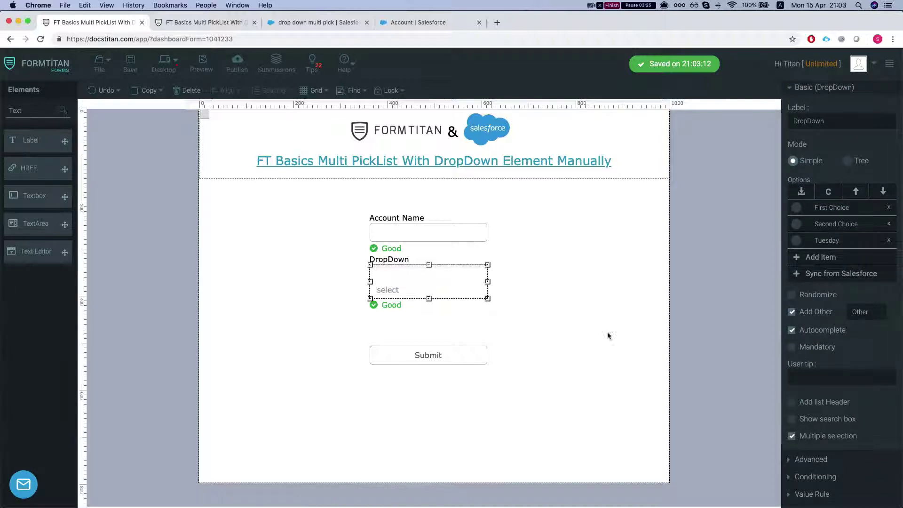
left_click(606, 330)
Step: Reload the live form, enter 'Manual drop', and select both First Choice and Tuesday
key("ctrl+Tab")
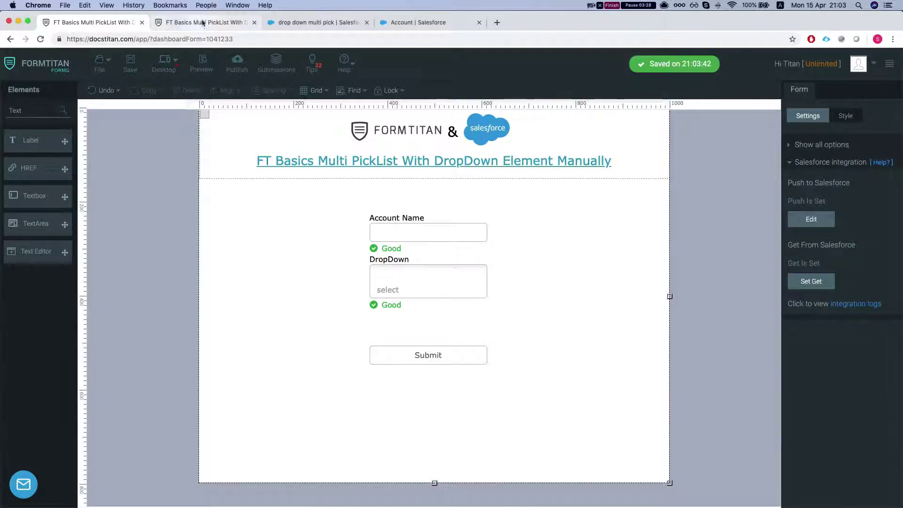
key("super+r")
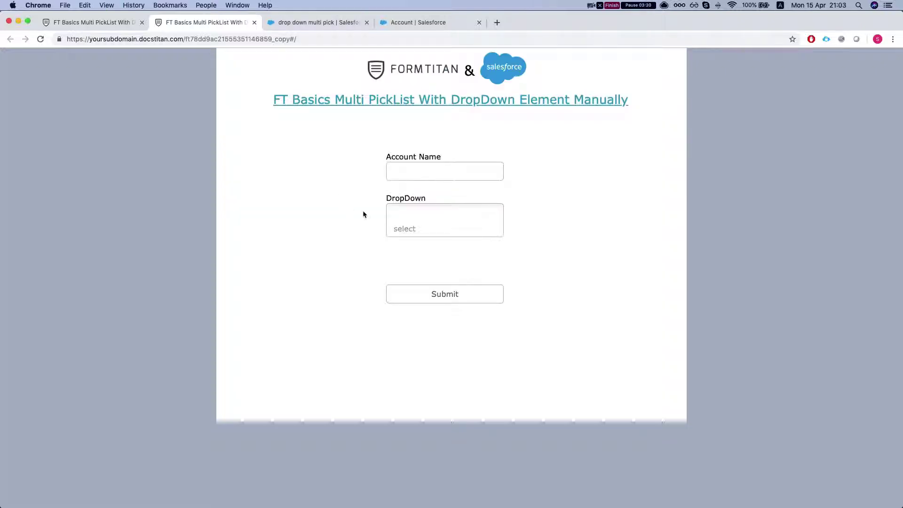
left_click(422, 175)
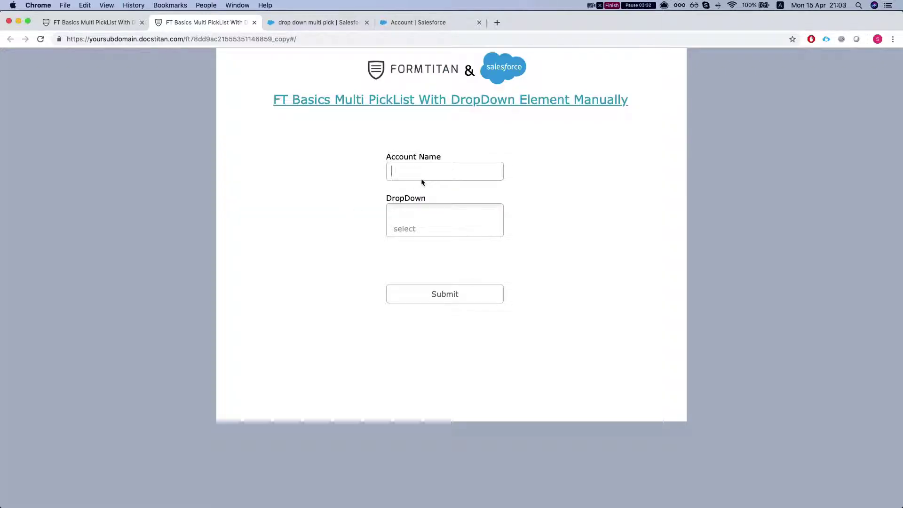
type("Manual ")
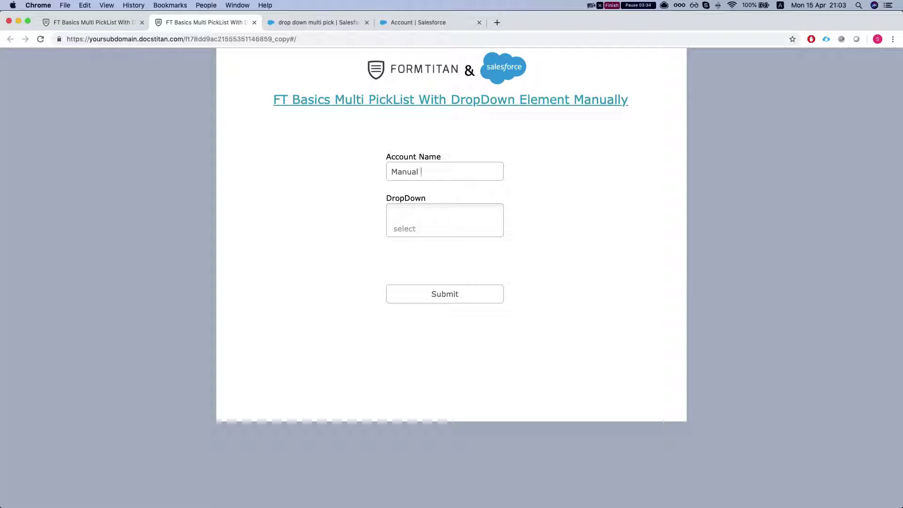
type("drop")
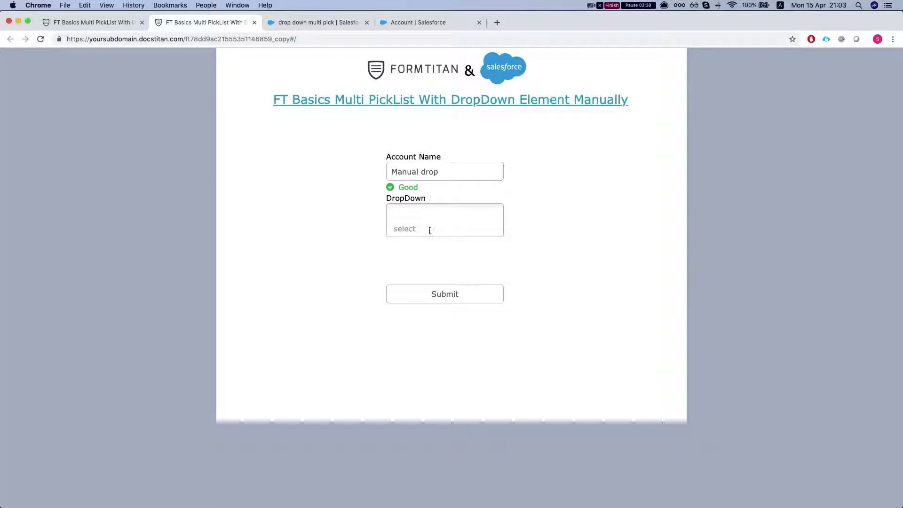
left_click(408, 227)
left_click(416, 241)
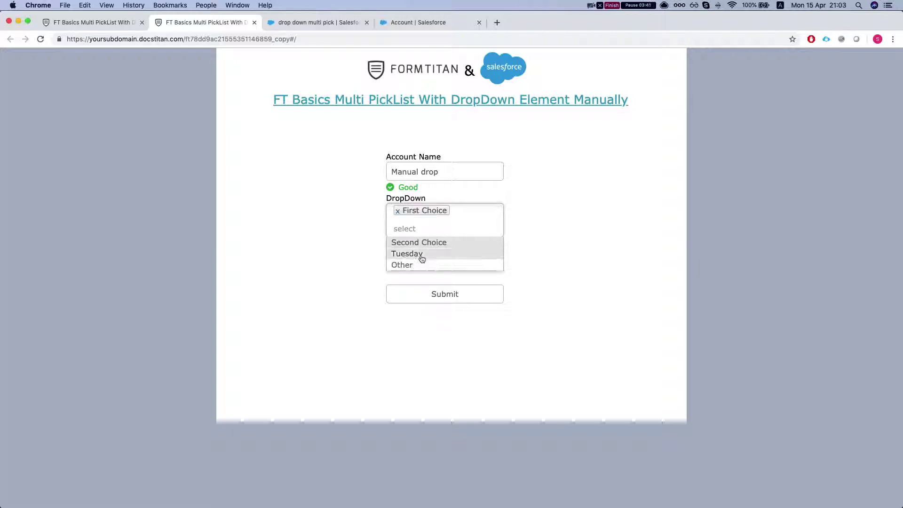
left_click(418, 258)
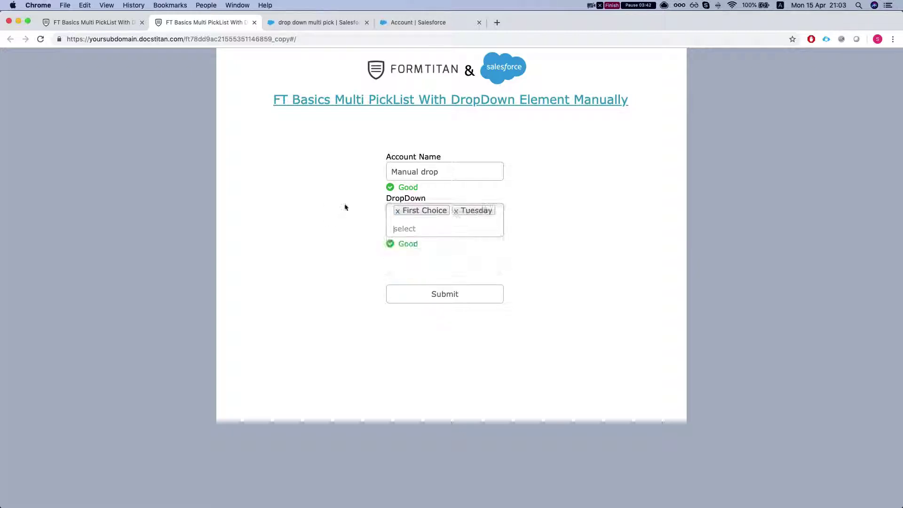
left_click(94, 23)
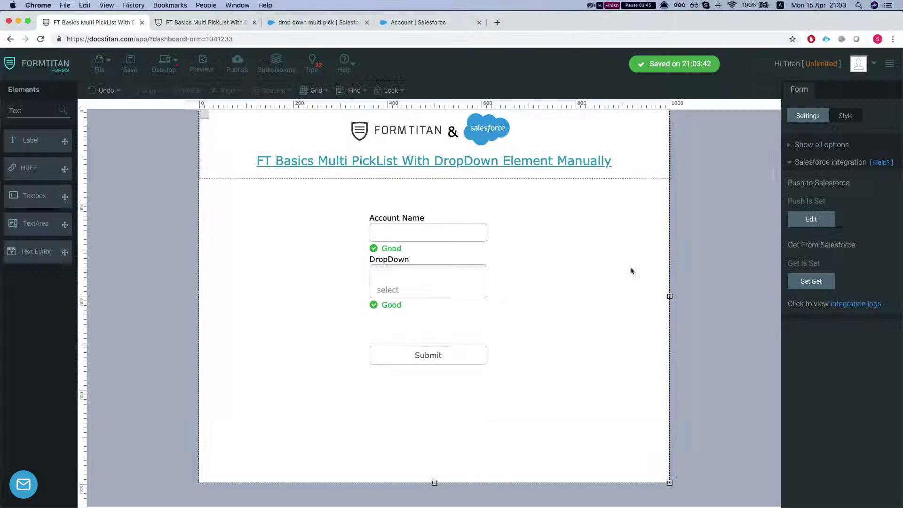
Step: Review the DropDown settings and save the form with Cmd+S
left_click(459, 281)
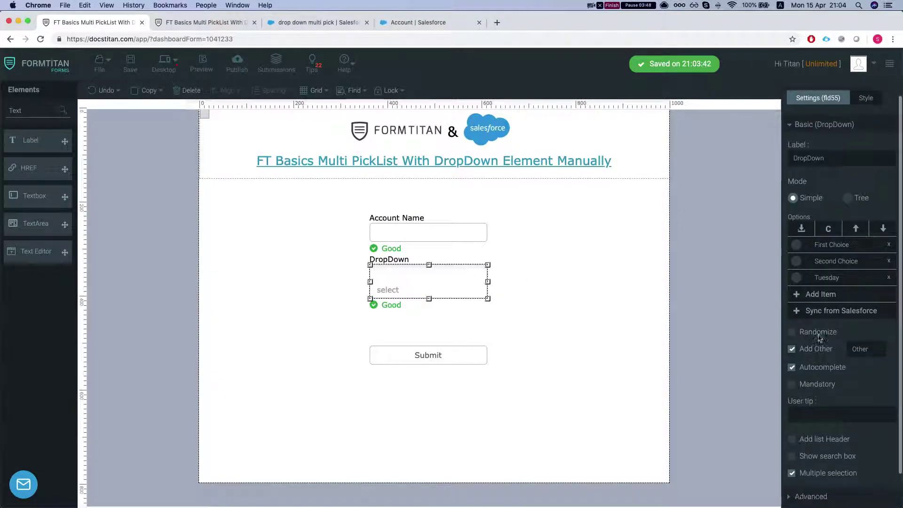
scroll(814, 330, "down", 2)
left_click(590, 338)
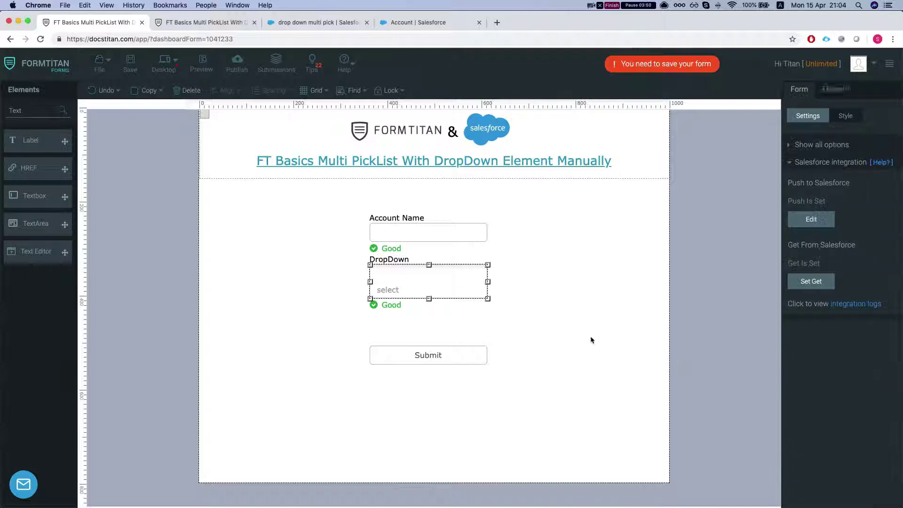
key("super+s")
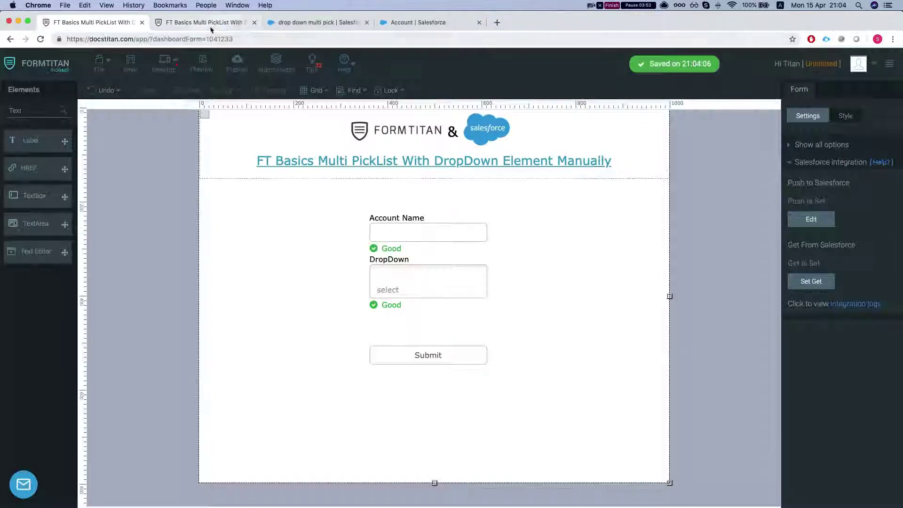
Step: Submit the filled live form with First Choice and Tuesday selected
key("ctrl+Tab")
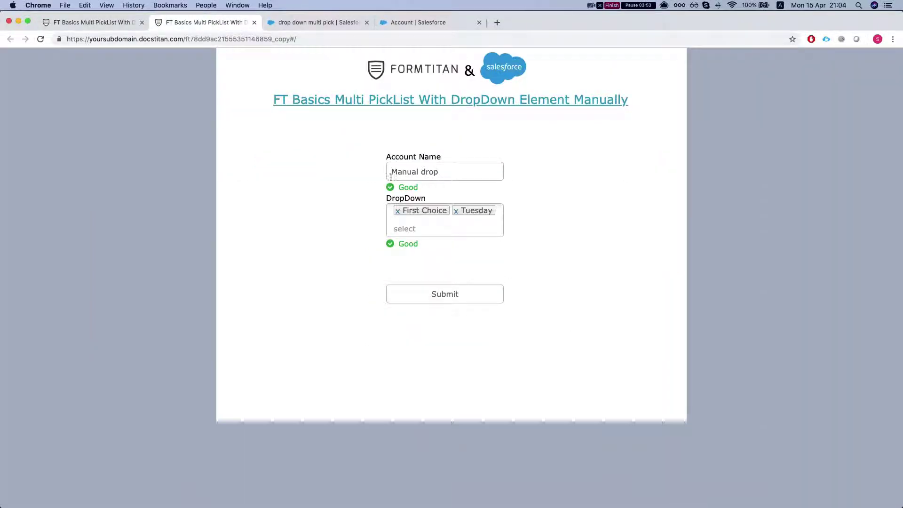
left_click(434, 293)
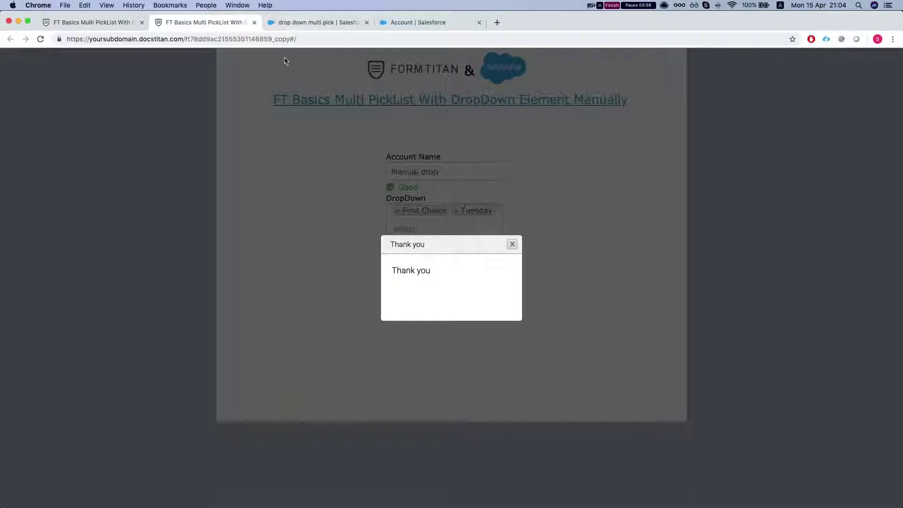
left_click(81, 24)
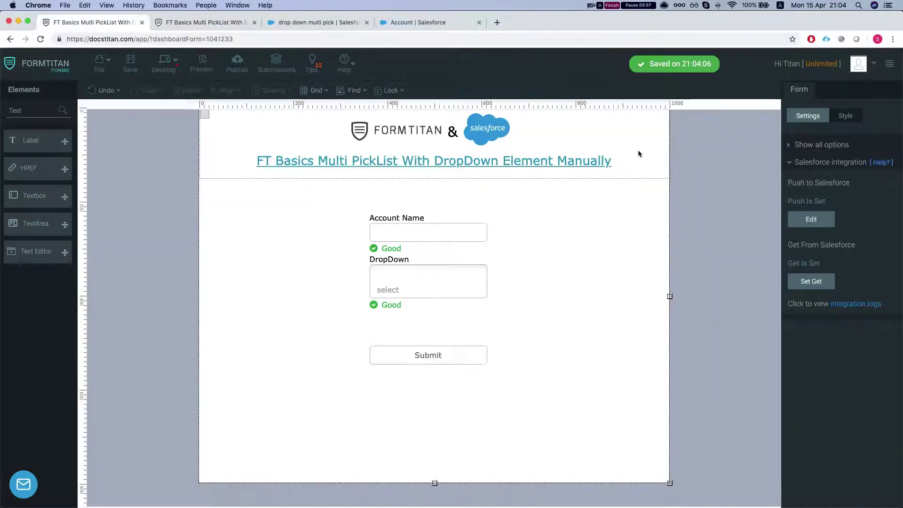
Step: Verify via the integration logs that the Manual drop account's Multi PickList reads Sunday;Tuesday
left_click(862, 305)
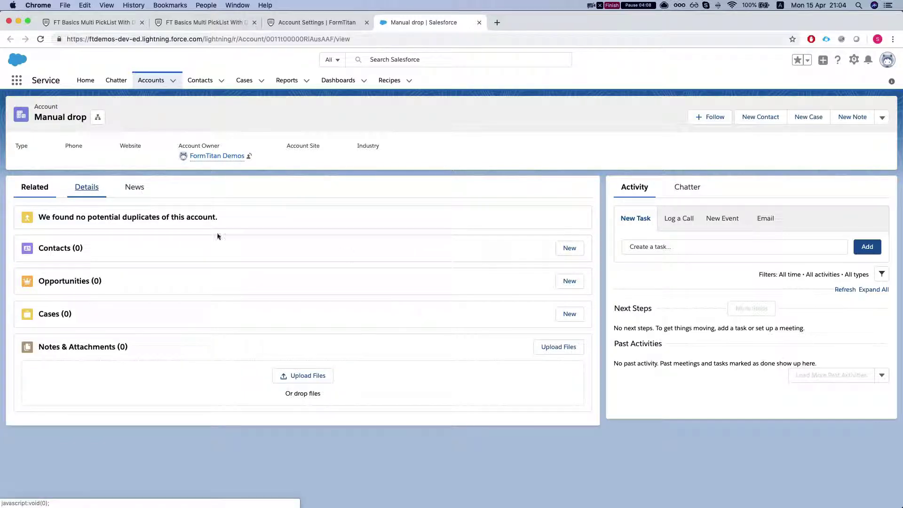
left_click(92, 191)
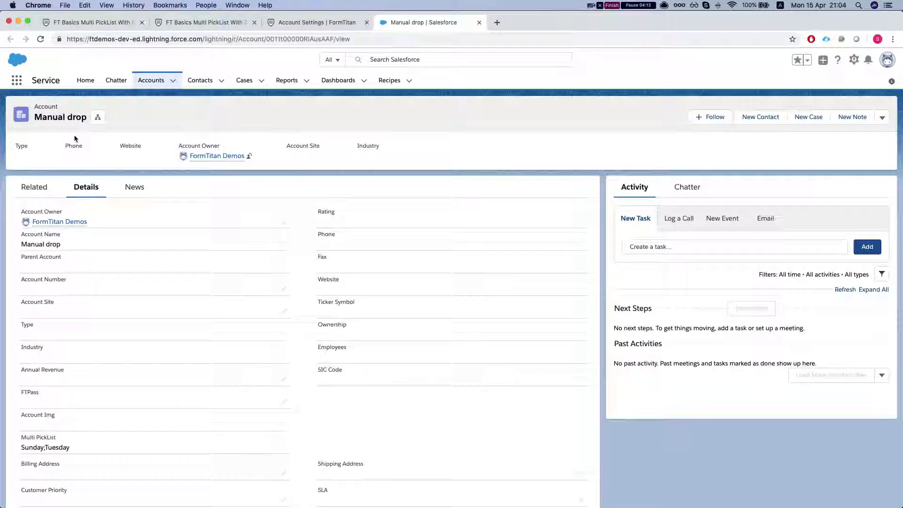
scroll(156, 414, "down", 3)
scroll(156, 414, "down", 3)
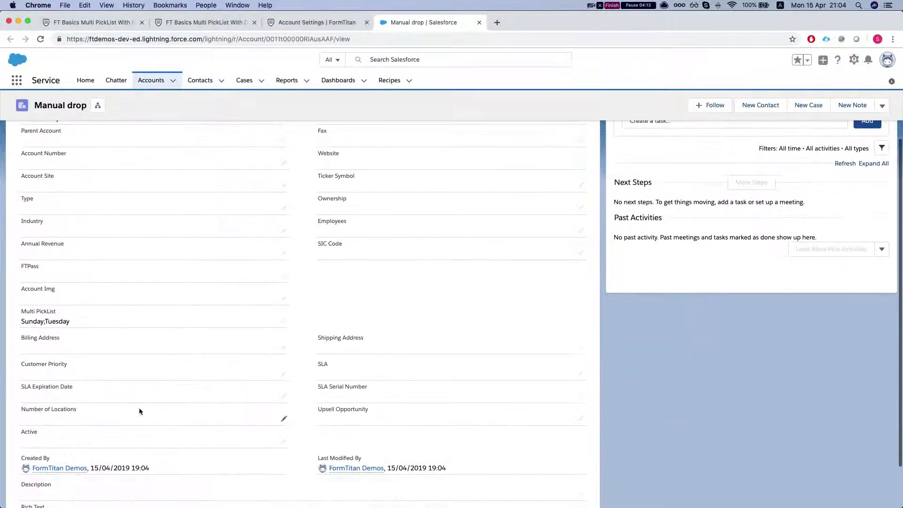
triple_click(60, 320)
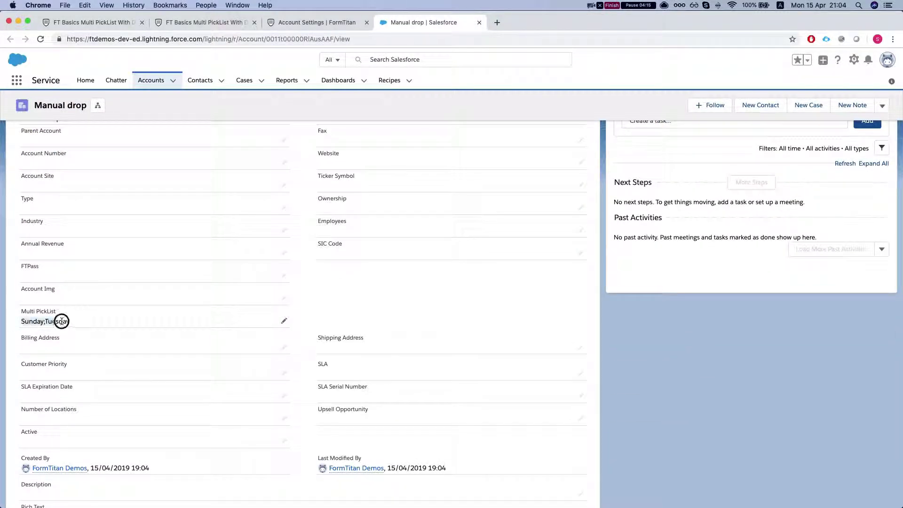
Step: Back in the FormTitan editor, select the DropDown field to review its options
left_click(89, 23)
left_click(404, 291)
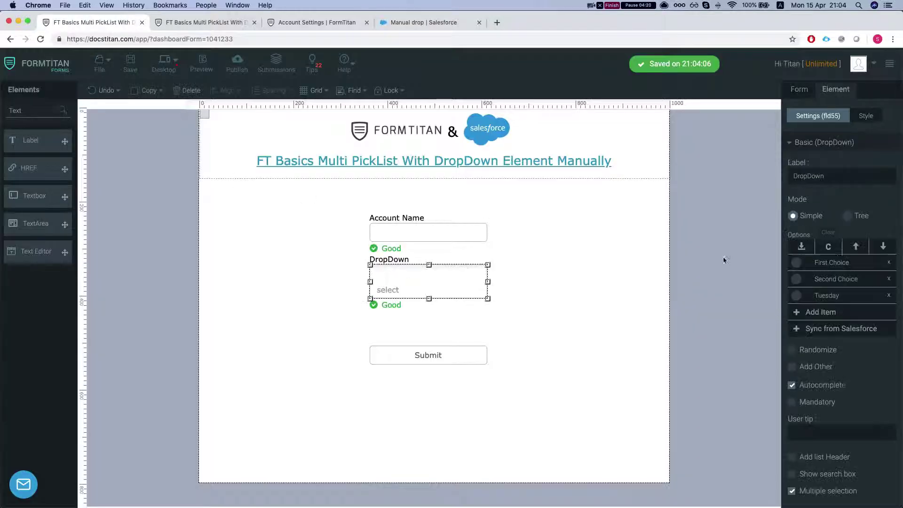
scroll(823, 297, "down", 1)
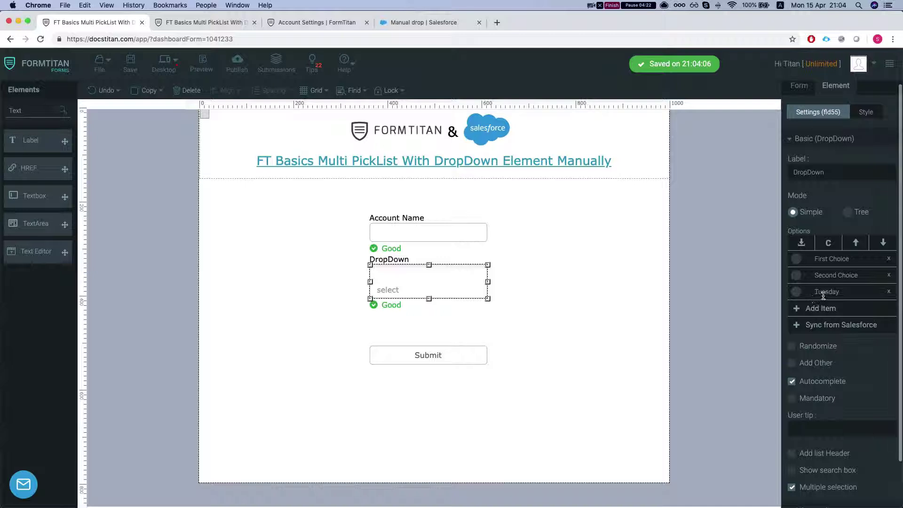